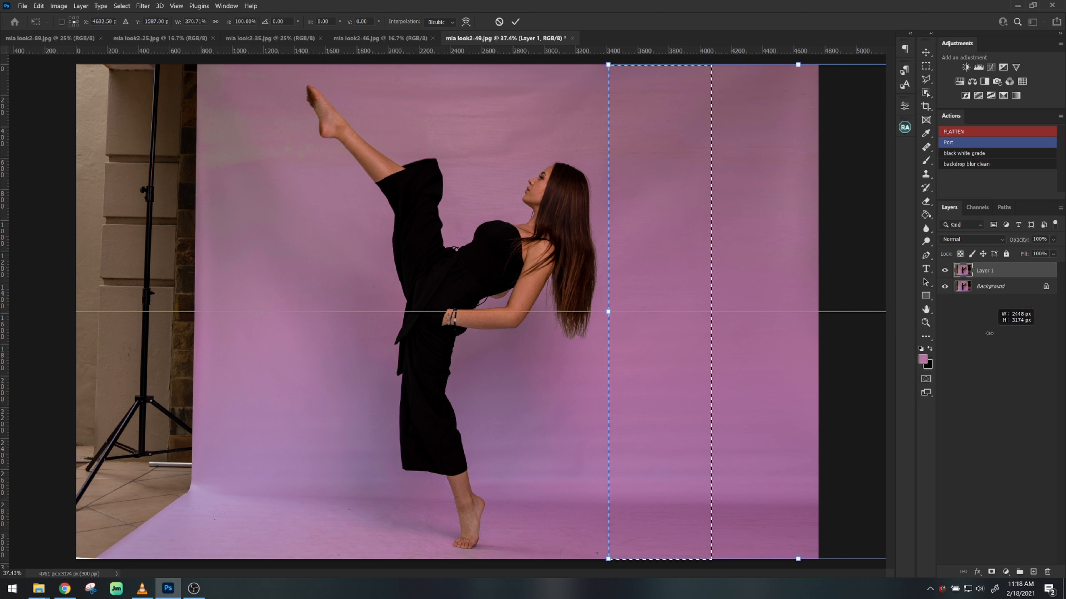
Apply the 2448 px wide stretch of the backdrop strip behind the model's back and clear the selection.
key(Return)
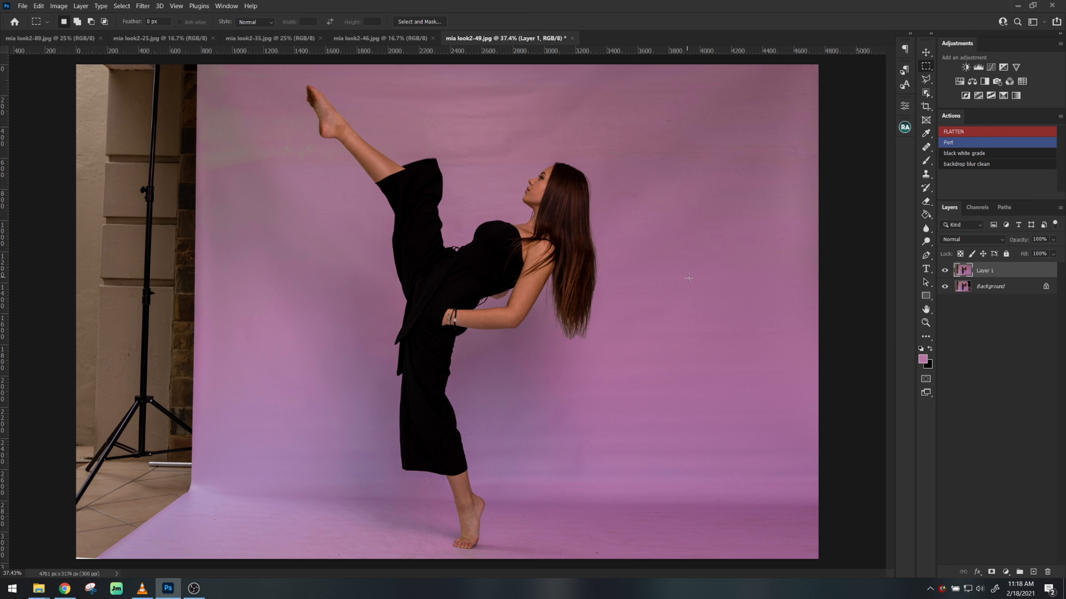
Clone pink backdrop over the light stand and wall along the photo's left side with a soft Clone Stamp.
key(s)
alt+click(249, 365)
key(bracketleft)
mouse_move(187, 321)
mouse_down()
mouse_move(185, 289)
mouse_move(184, 331)
mouse_move(159, 260)
mouse_move(126, 223)
mouse_move(72, 209)
mouse_move(157, 290)
mouse_up()
alt+click(268, 367)
alt+click(250, 270)
drag(186, 233, 78, 142)
alt+click(246, 249)
mouse_move(106, 176)
mouse_down()
mouse_move(86, 141)
mouse_move(116, 165)
mouse_move(83, 134)
mouse_move(68, 157)
mouse_up()
alt+click(251, 234)
mouse_move(185, 147)
mouse_down()
mouse_move(161, 114)
mouse_move(85, 76)
mouse_up()
alt+click(249, 178)
mouse_move(145, 93)
mouse_down()
mouse_move(99, 71)
mouse_move(159, 86)
mouse_move(185, 68)
mouse_move(169, 118)
mouse_up()
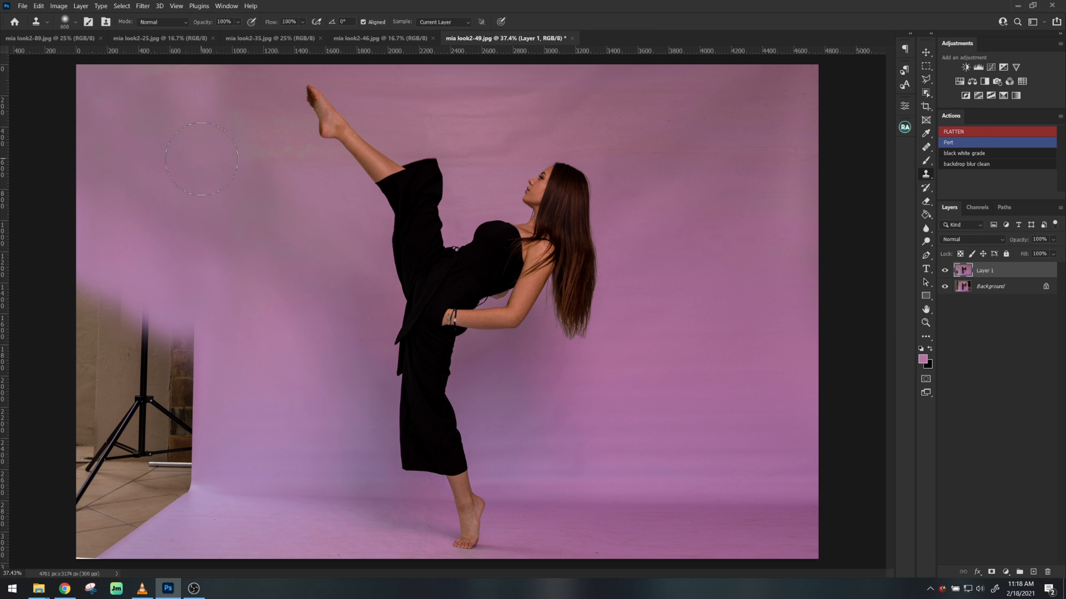
Undo all the Clone Stamp strokes over the light stand and wall.
key(ctrl+z)
key(ctrl+z)
key(ctrl+z)
key(ctrl+z)
key(ctrl+z)
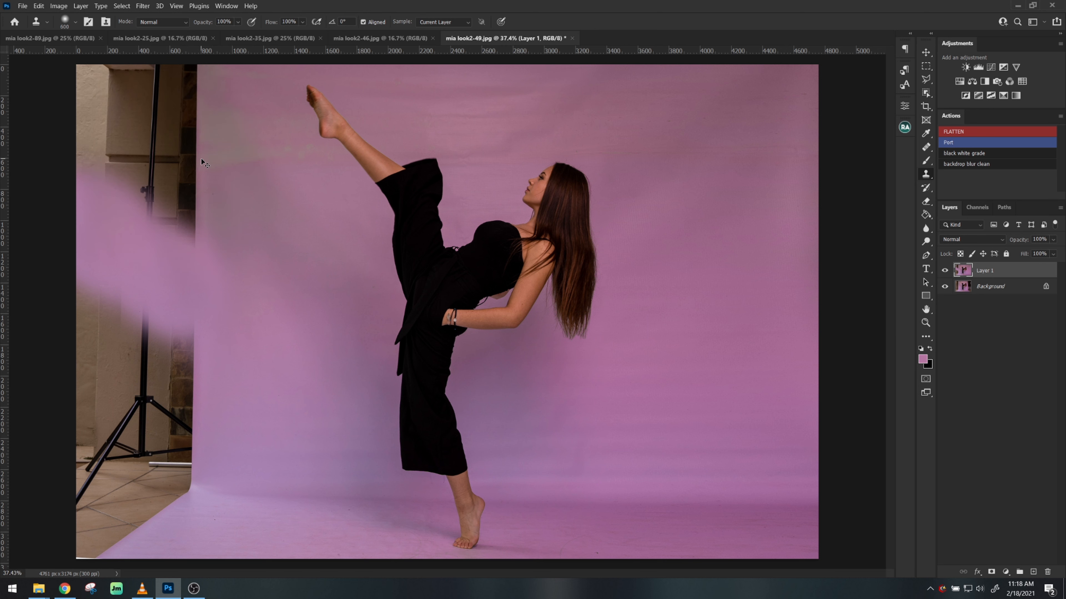
key(ctrl+z)
key(ctrl+z)
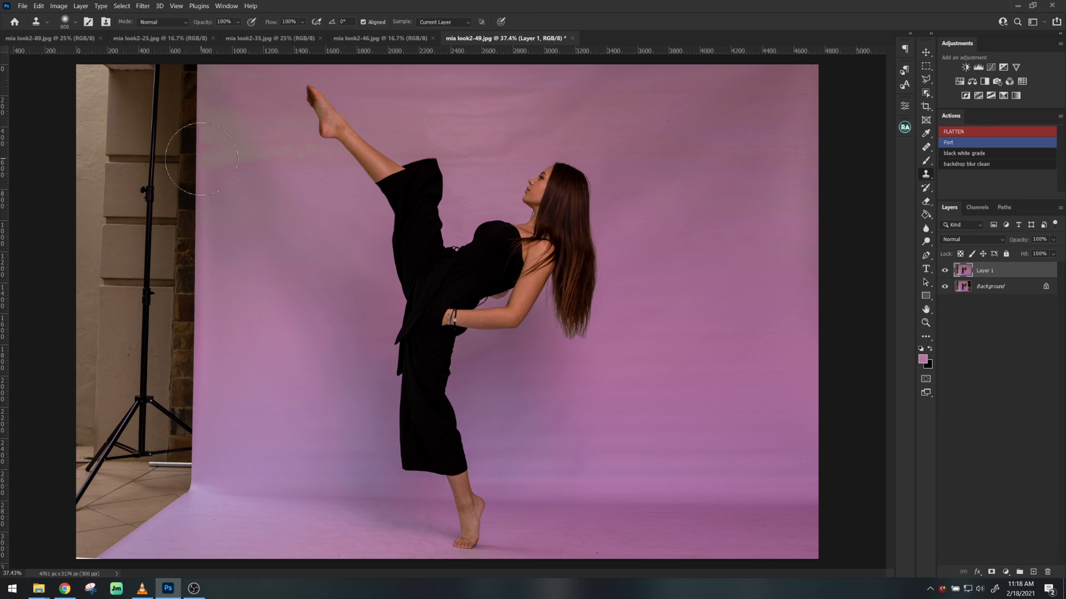
Select the full-height backdrop strip beside the raised foot and stretch it past the photo's left edge to cover the stand, then deselect.
key(ctrl+0)
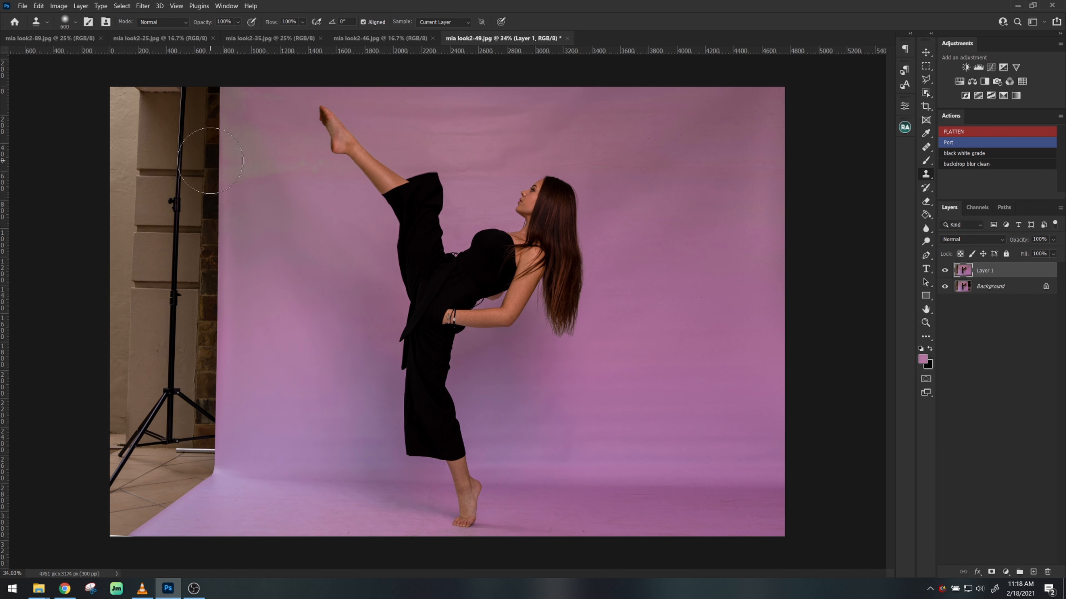
key(m)
key(ctrl+z)
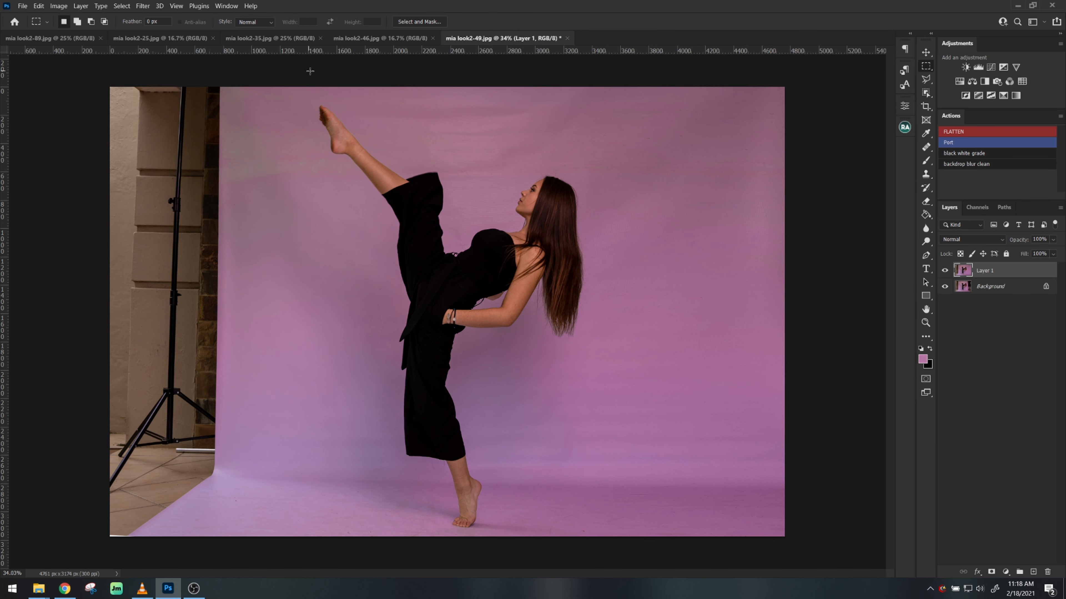
drag(315, 71, 218, 550)
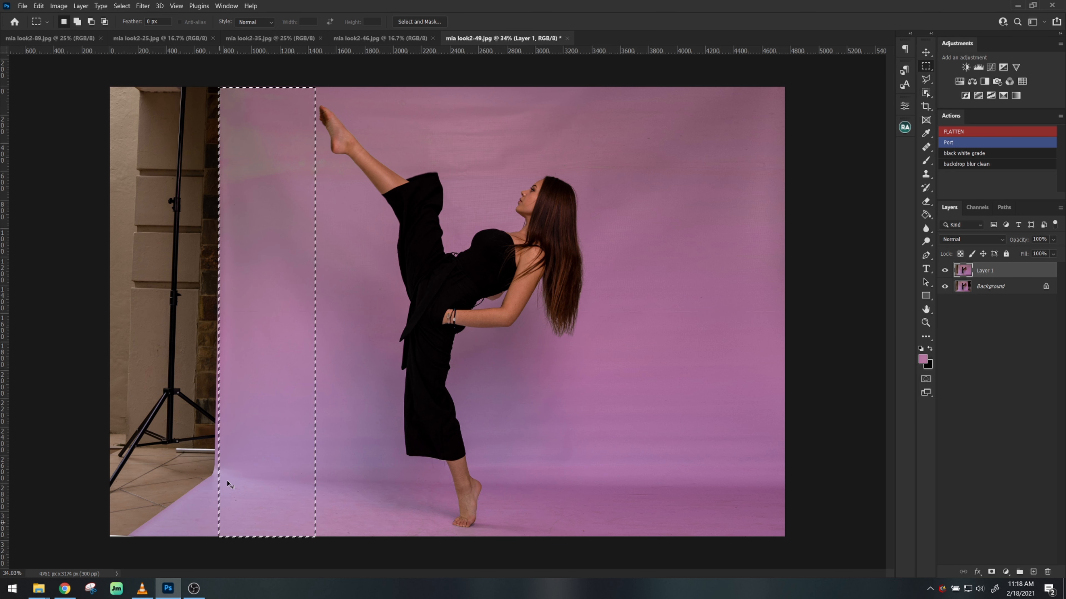
key(ctrl+t)
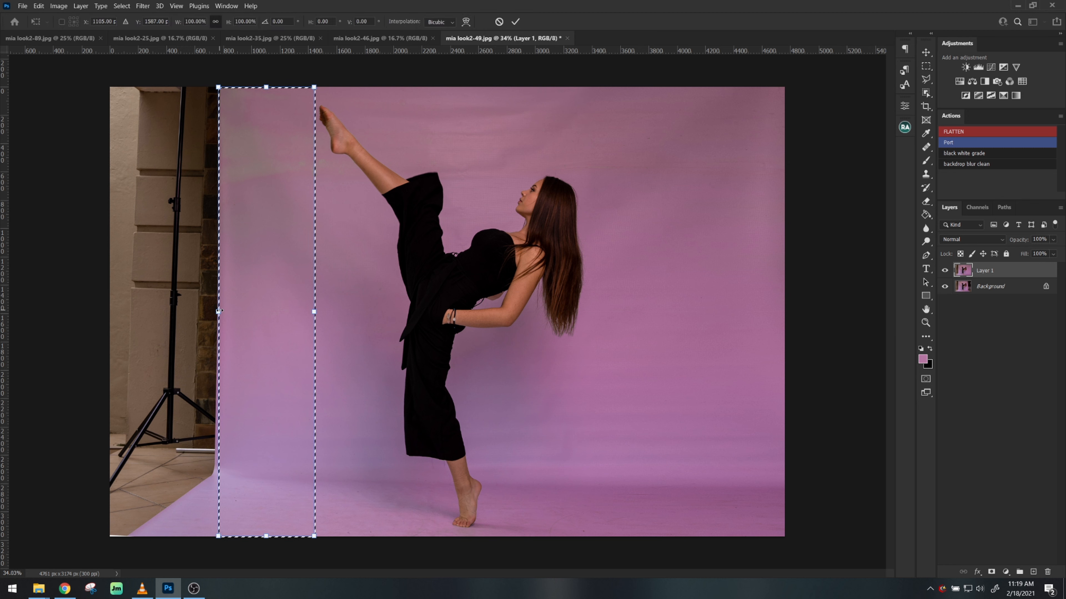
drag(219, 311, 99, 313)
key(Return)
key(ctrl+d)
Crop the photo at its original size, shifting the image about 100 px left within the frame.
scroll(278, 347, down, 1)
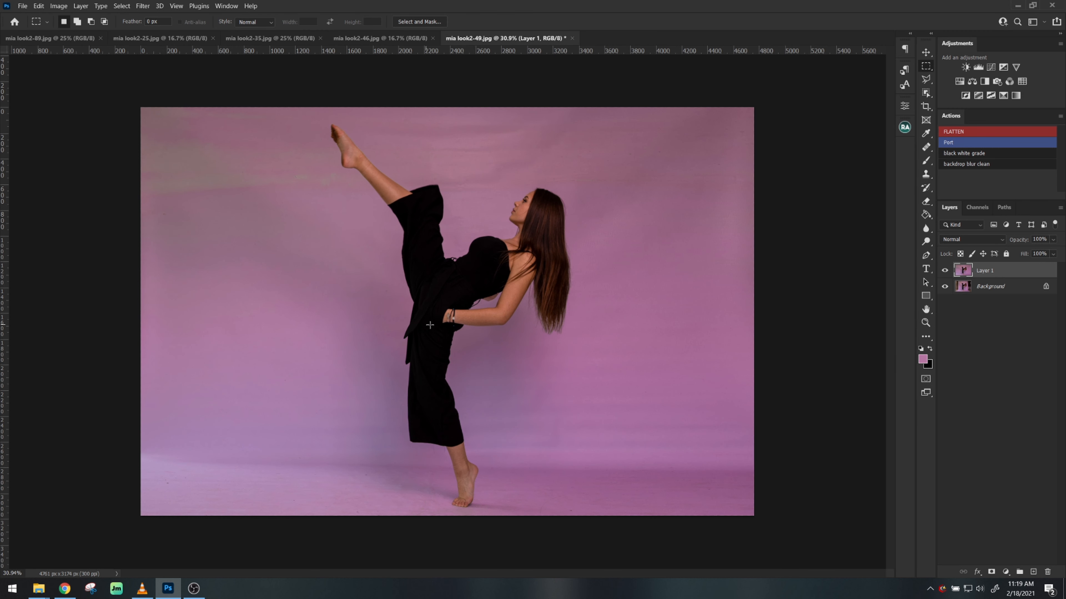
key(c)
mouse_move(491, 311)
mouse_down()
mouse_move(516, 310)
mouse_move(485, 309)
mouse_up()
key(Return)
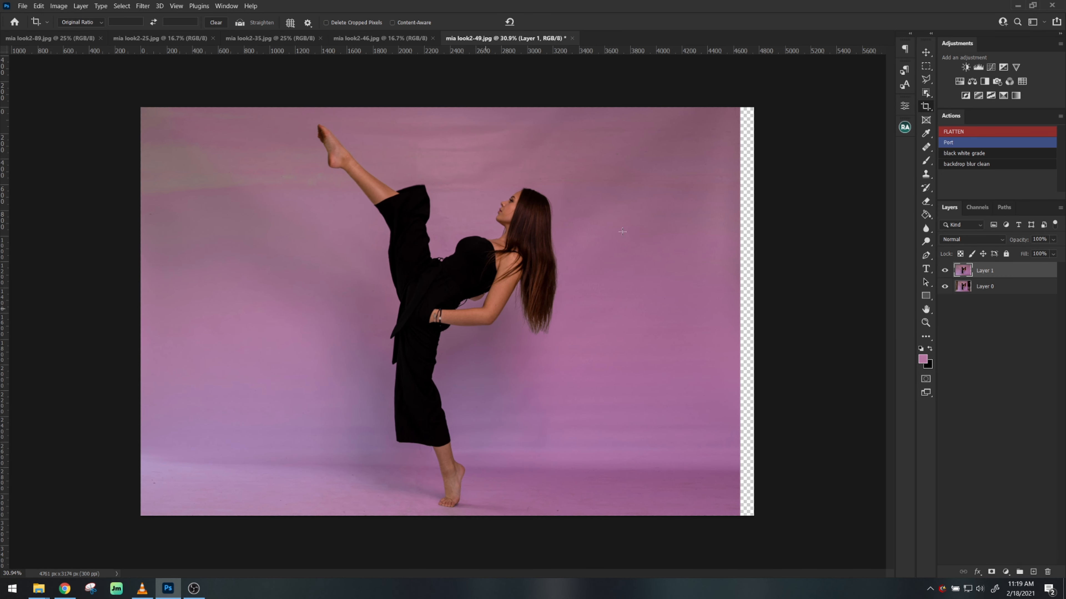
Select the backdrop strip along the photo's right edge and stretch it to about 114.5% width over the transparent gap, then deselect.
key(m)
drag(641, 107, 754, 517)
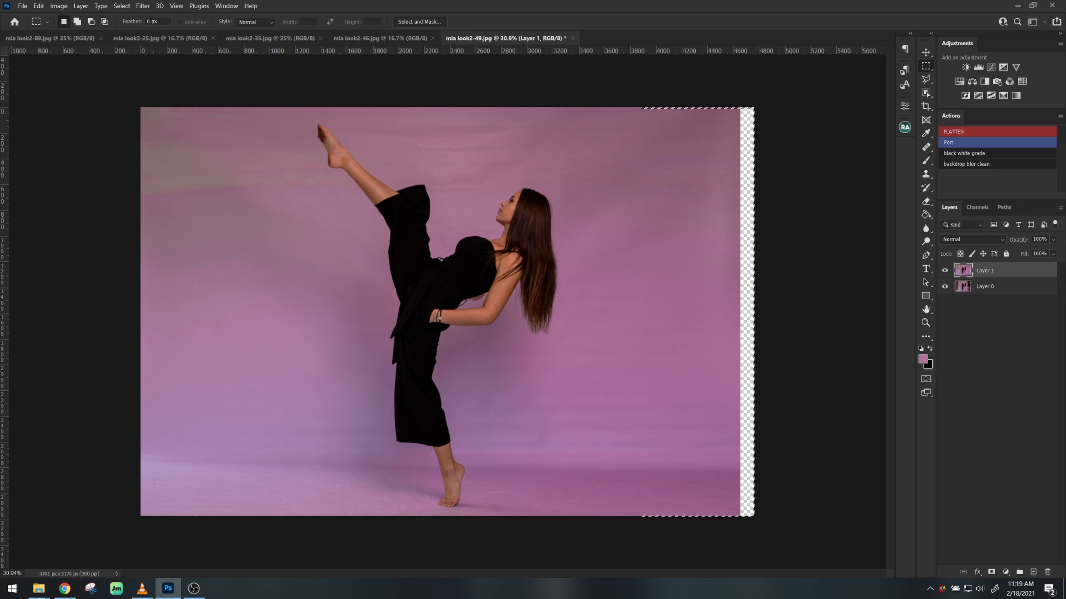
key(ctrl+t)
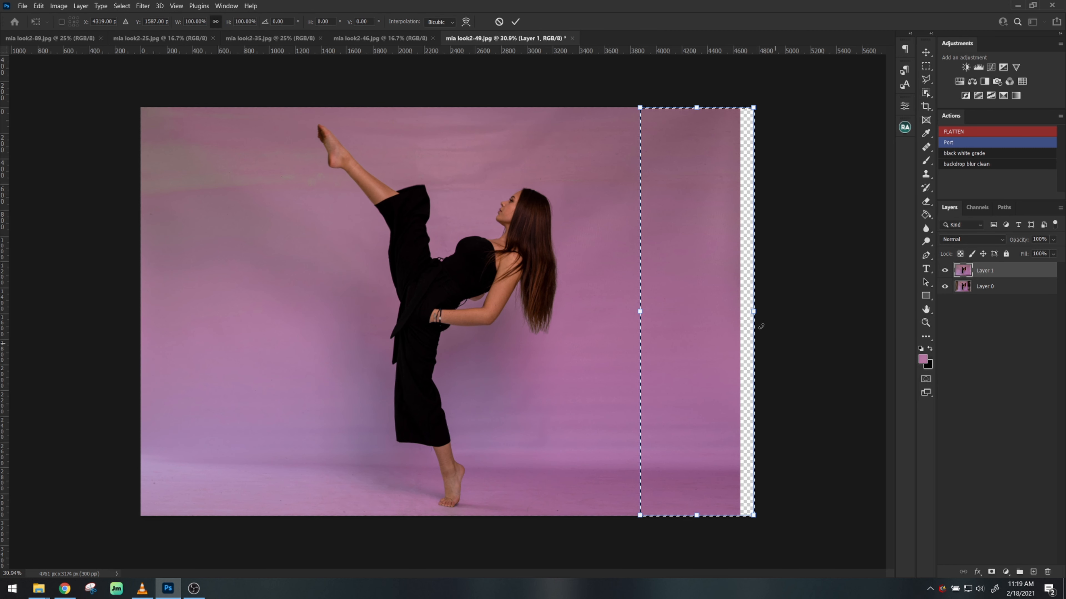
drag(754, 312, 768, 310)
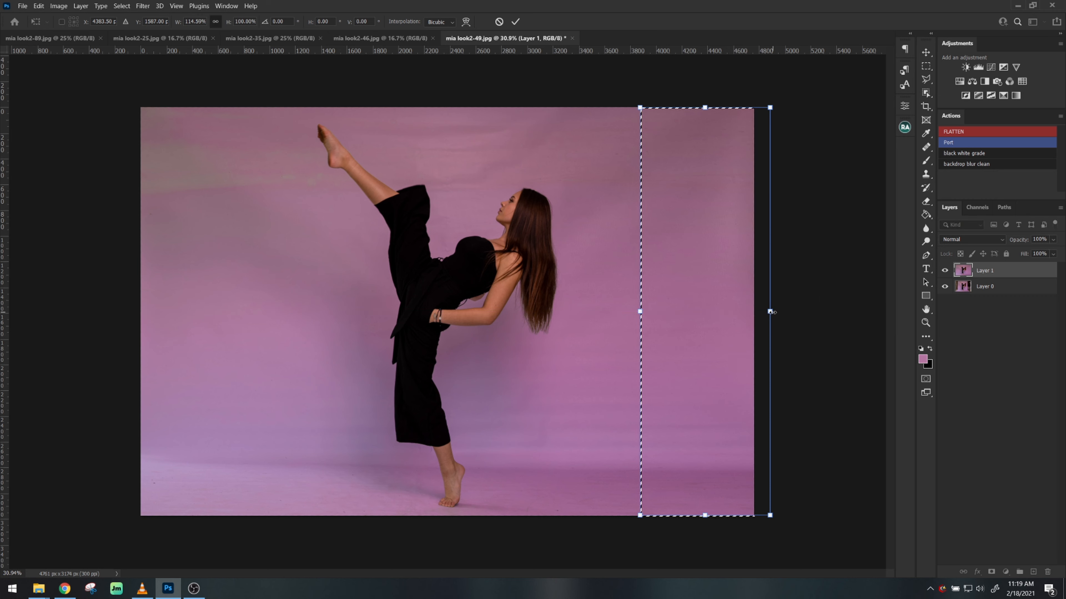
key(Return)
key(ctrl+d)
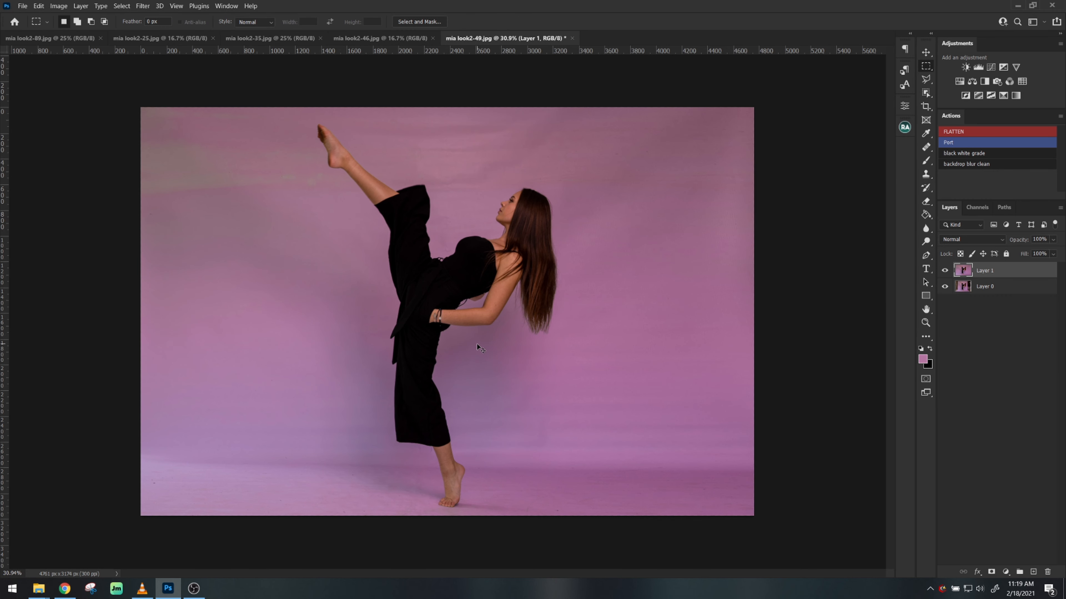
Flatten the image into a single background layer and save it.
scroll(732, 71, up, 4)
scroll(721, 94, down, 4)
scroll(706, 109, up, 1)
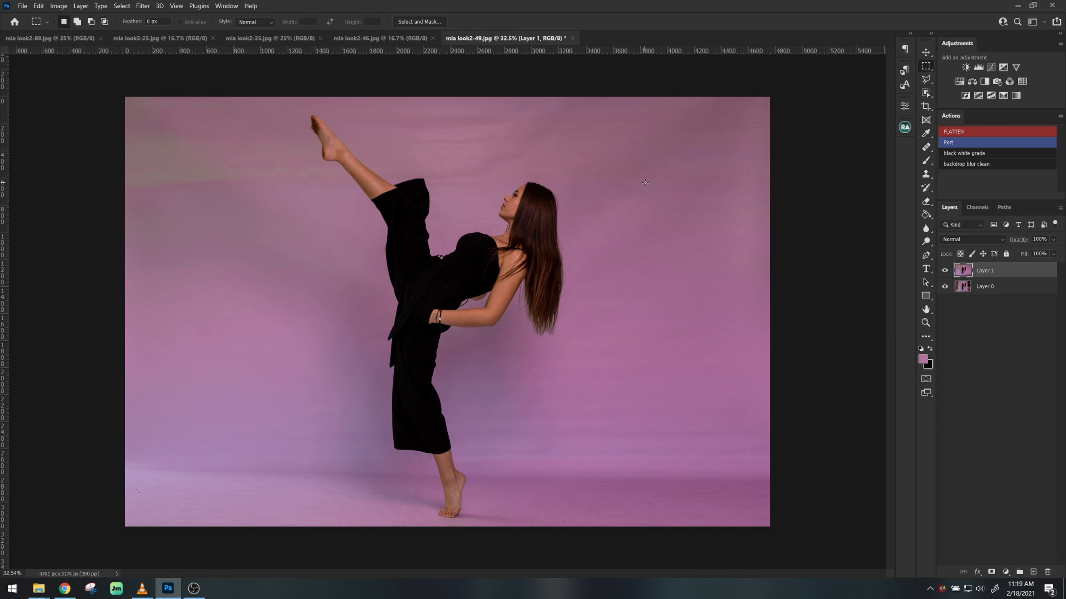
scroll(645, 183, up, 1)
key(ctrl+shift+z)
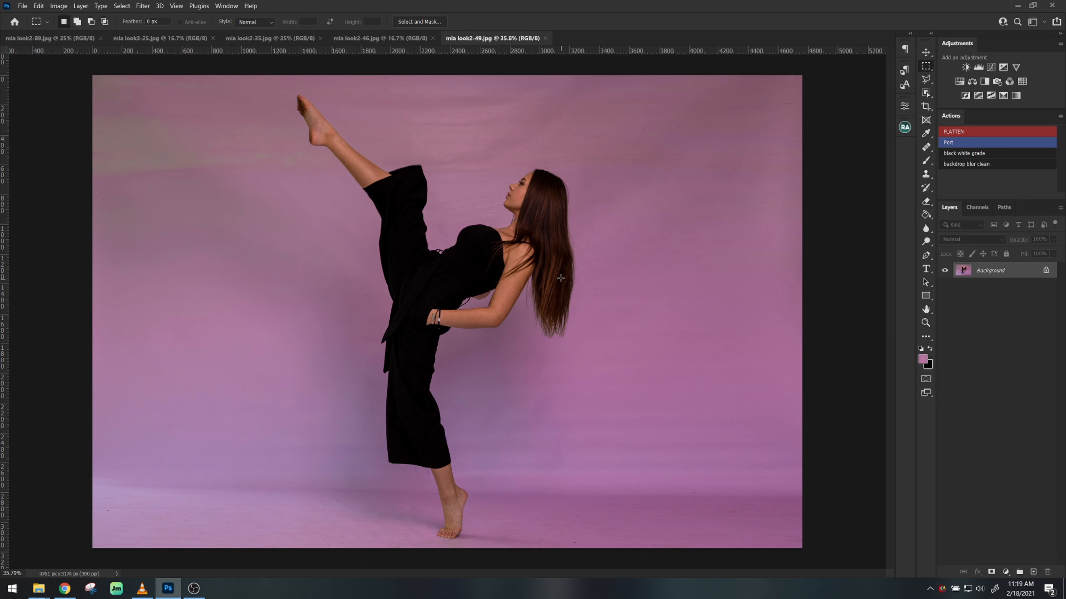
Try selecting the whole pink backdrop with the Magic Wand at tolerance 32, adding unselected areas, then deselect.
key(w)
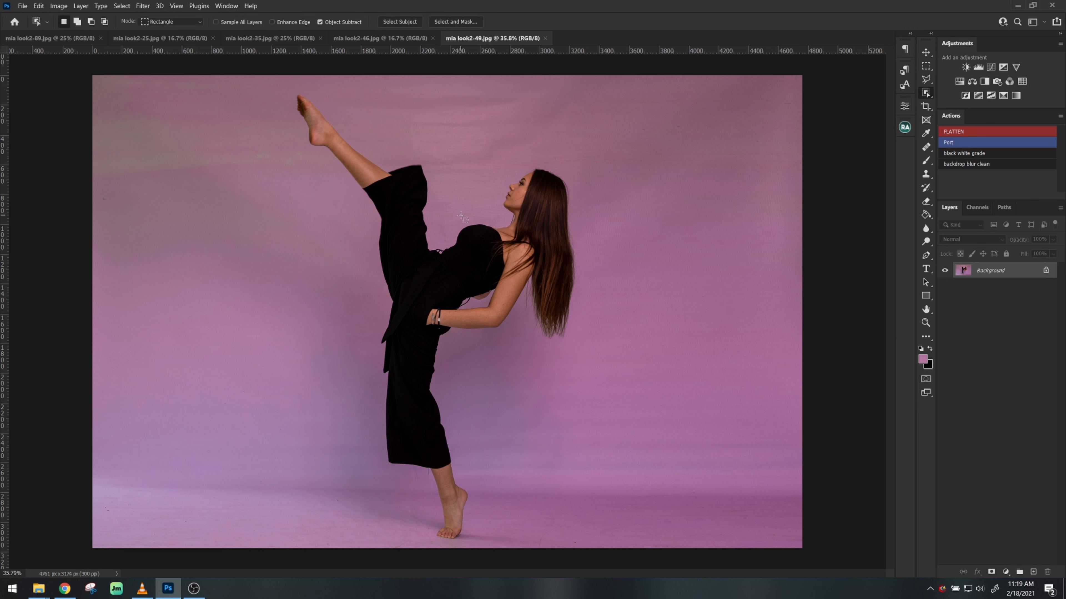
key(shift+w)
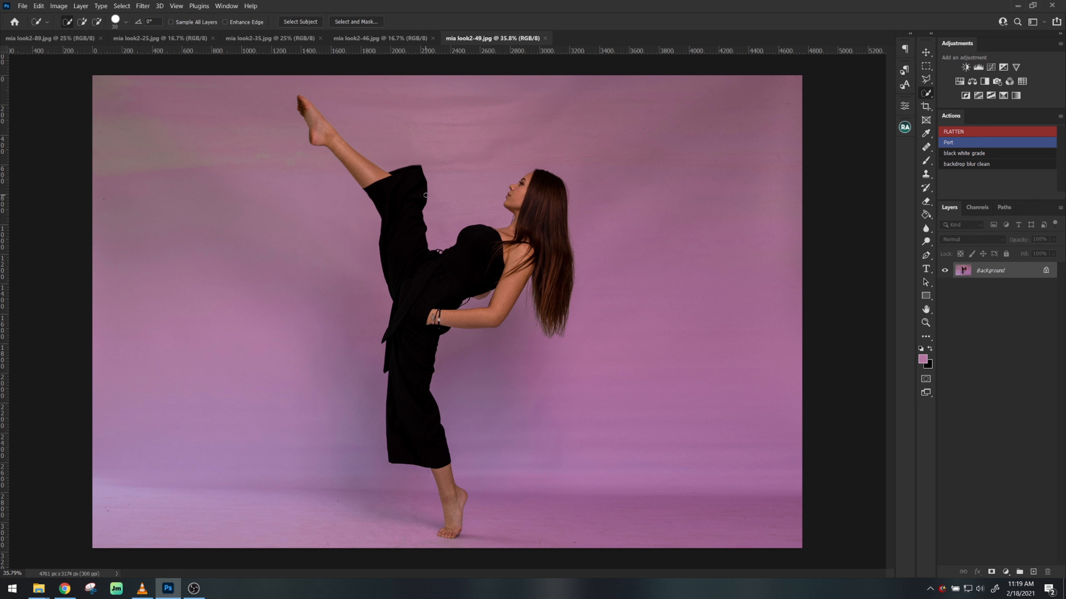
key(shift+w)
click(443, 189)
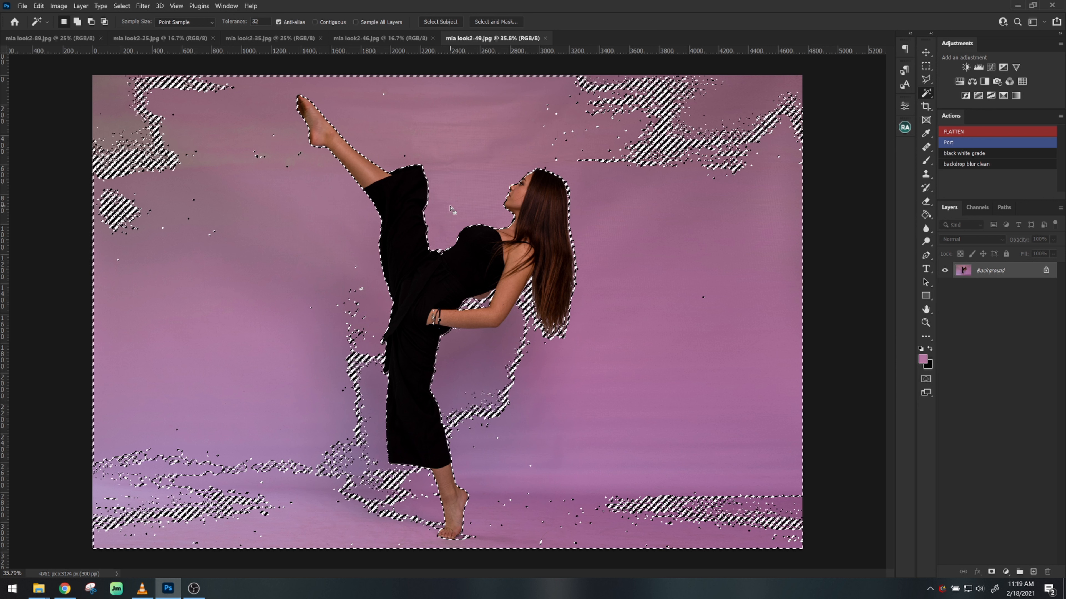
shift+click(473, 354)
shift+click(331, 461)
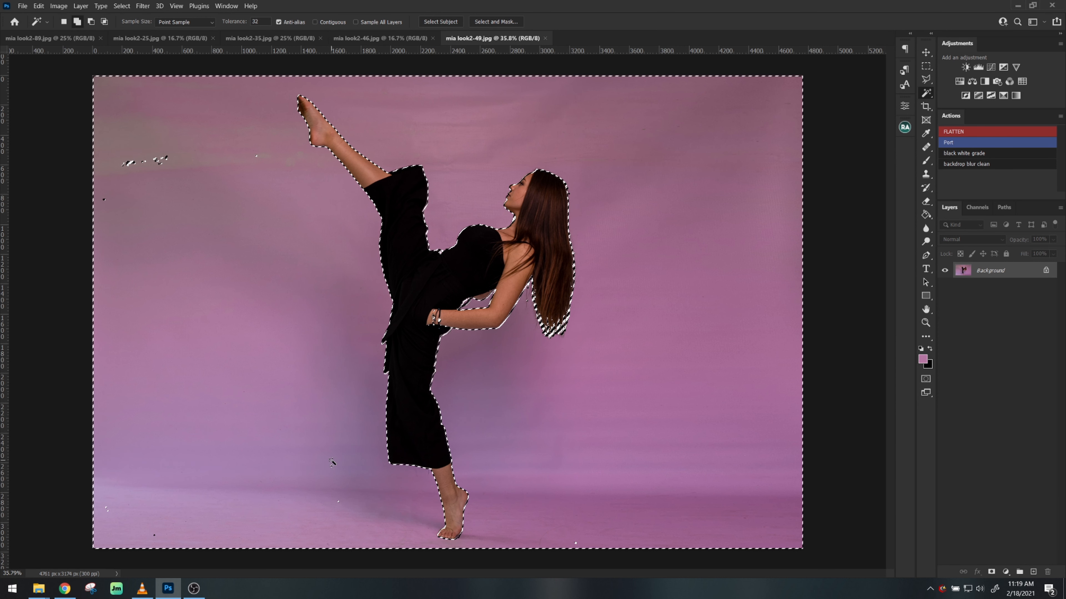
shift+click(161, 164)
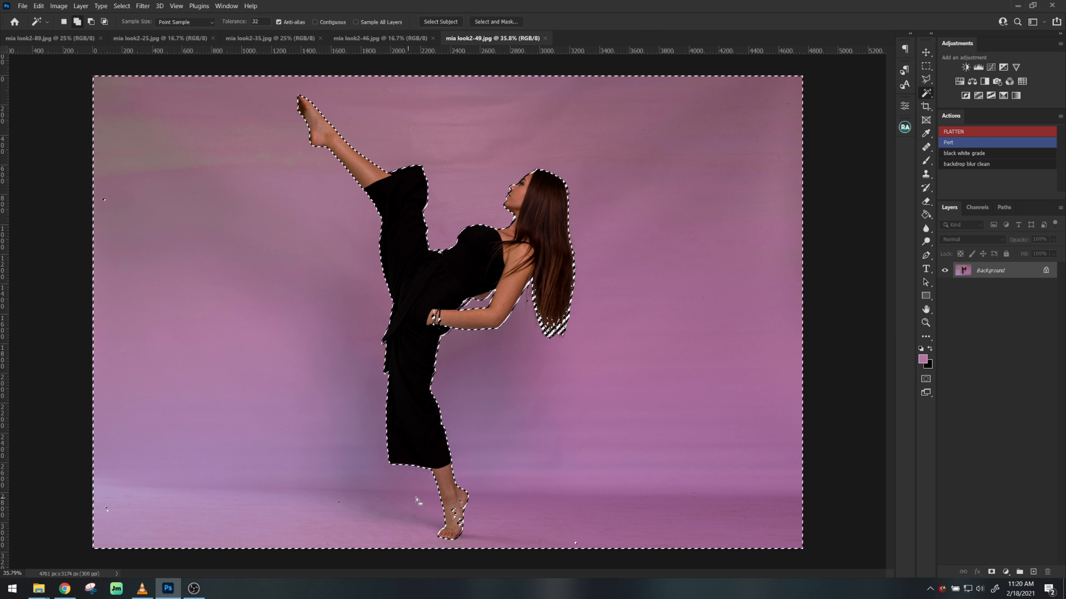
key(ctrl+d)
Select the model automatically with Select Subject and turn the selection into a mask on the background layer.
key(shift+w)
click(397, 21)
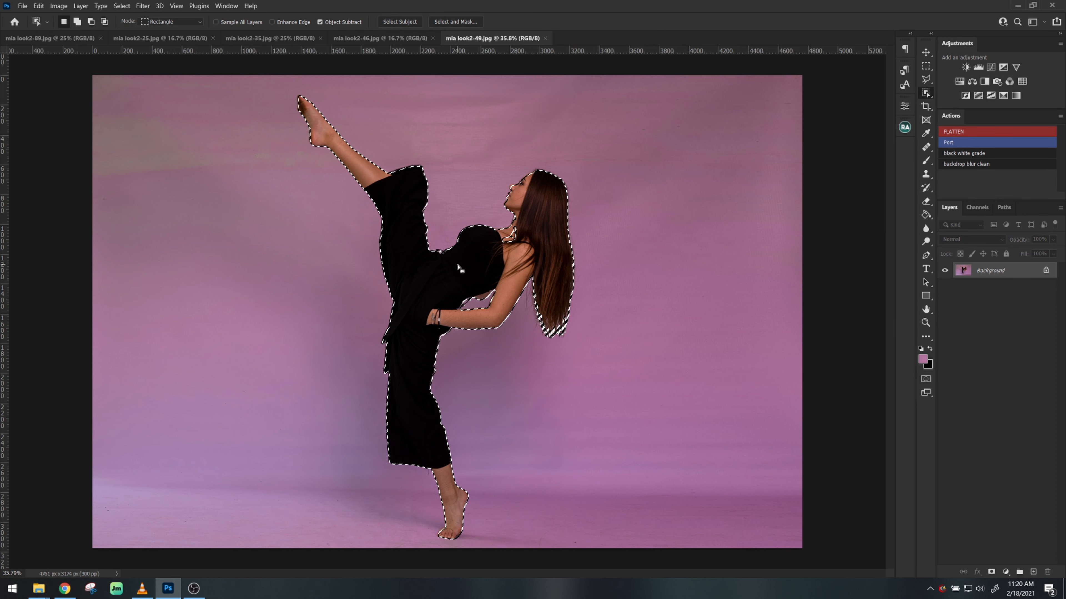
scroll(553, 349, up, 5)
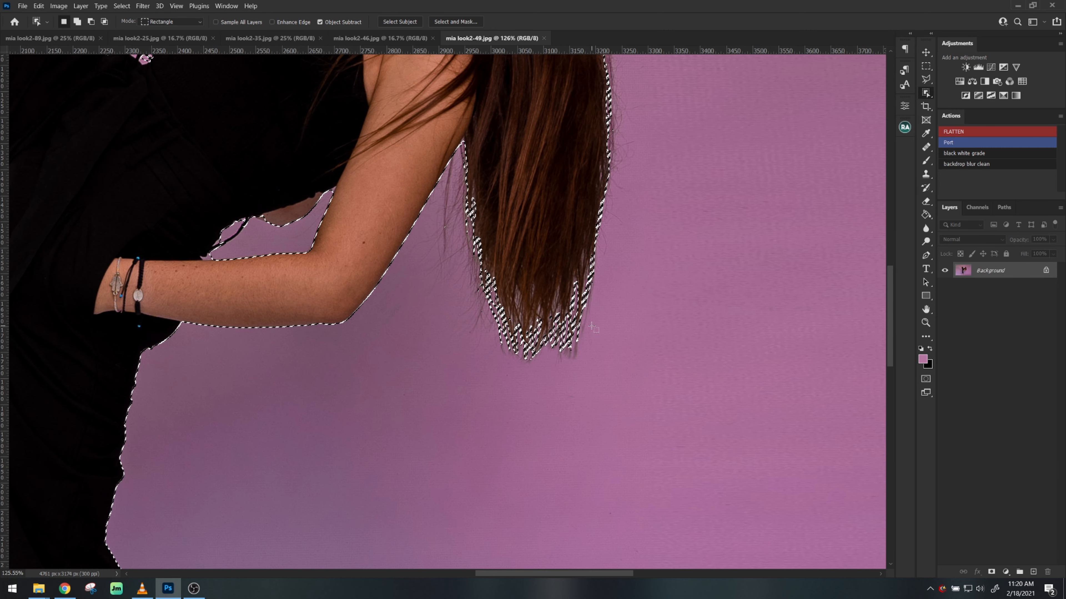
click(990, 571)
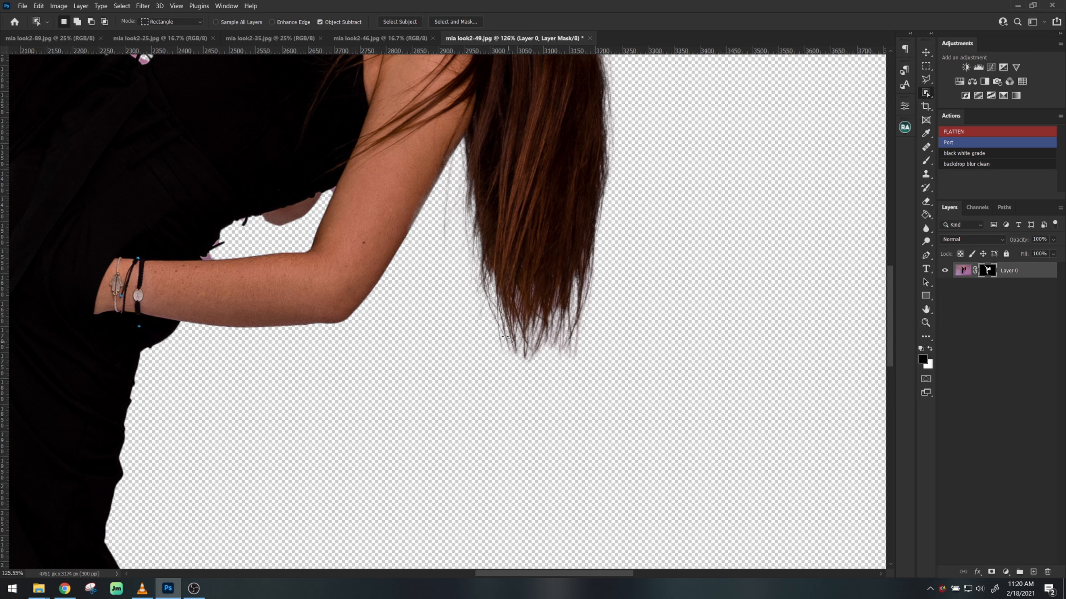
Check the cutout around the model, then undo the layer mask and the subject selection.
scroll(640, 390, down, 5)
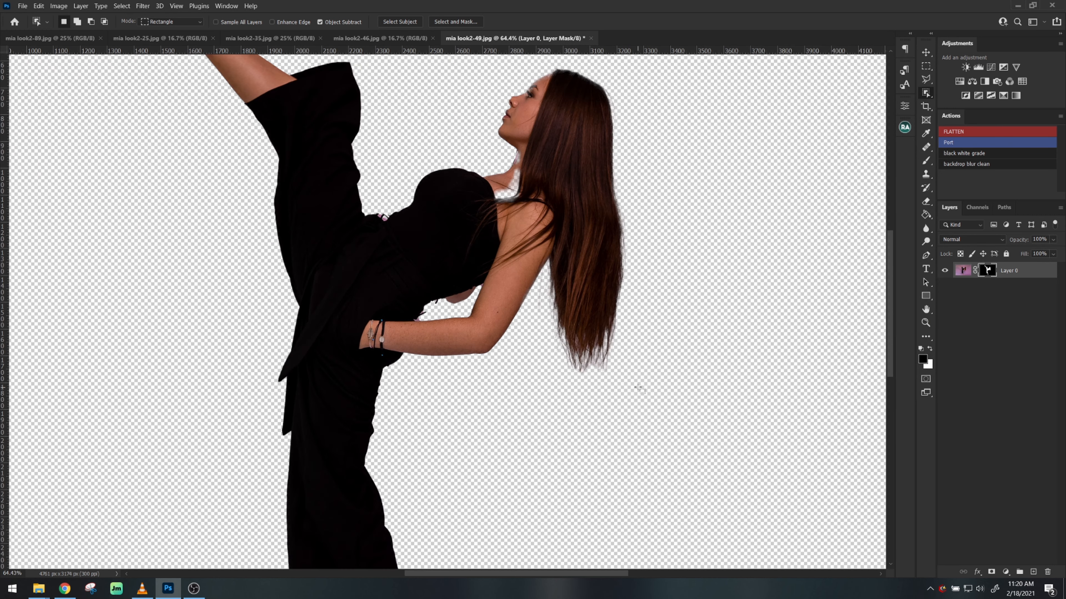
scroll(640, 390, down, 1)
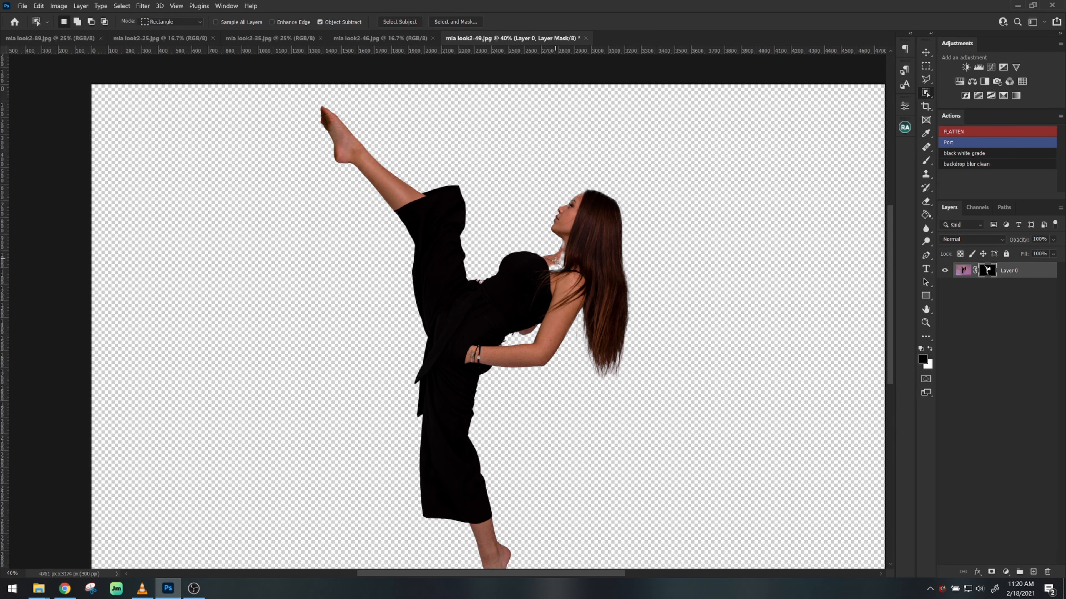
scroll(555, 261, down, 4)
key(ctrl+z)
key(ctrl+z)
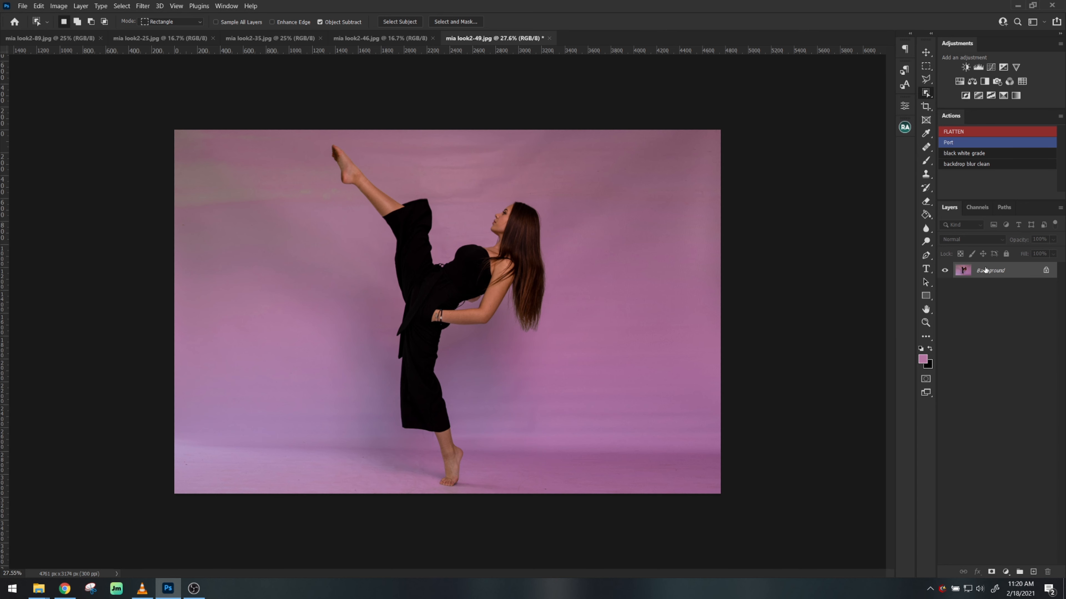
Duplicate the background layer and mask the copy to the model using Select Subject.
scroll(558, 415, up, 5)
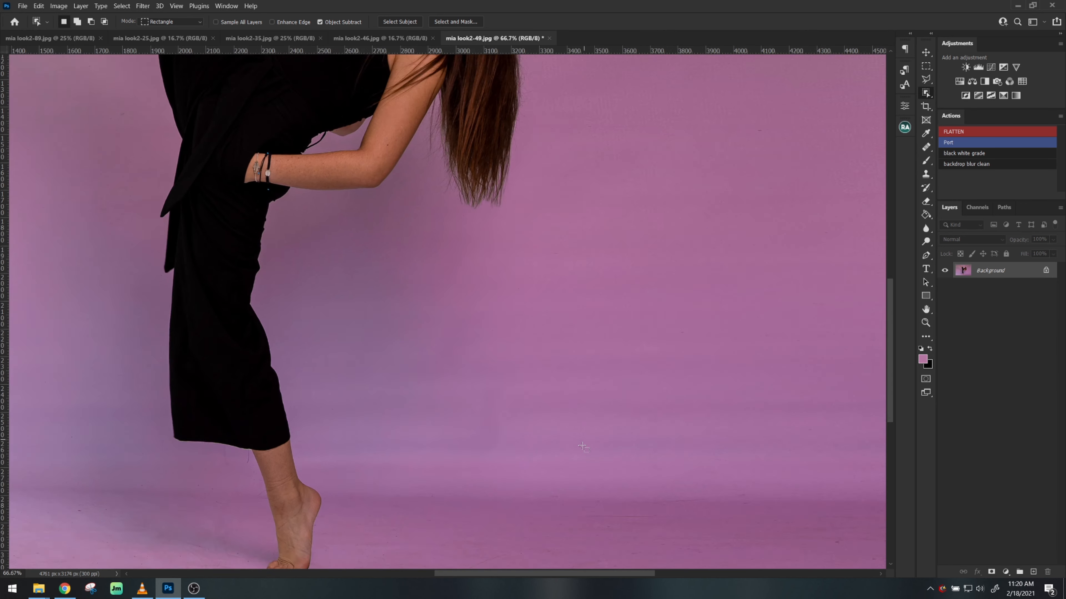
scroll(543, 401, down, 4)
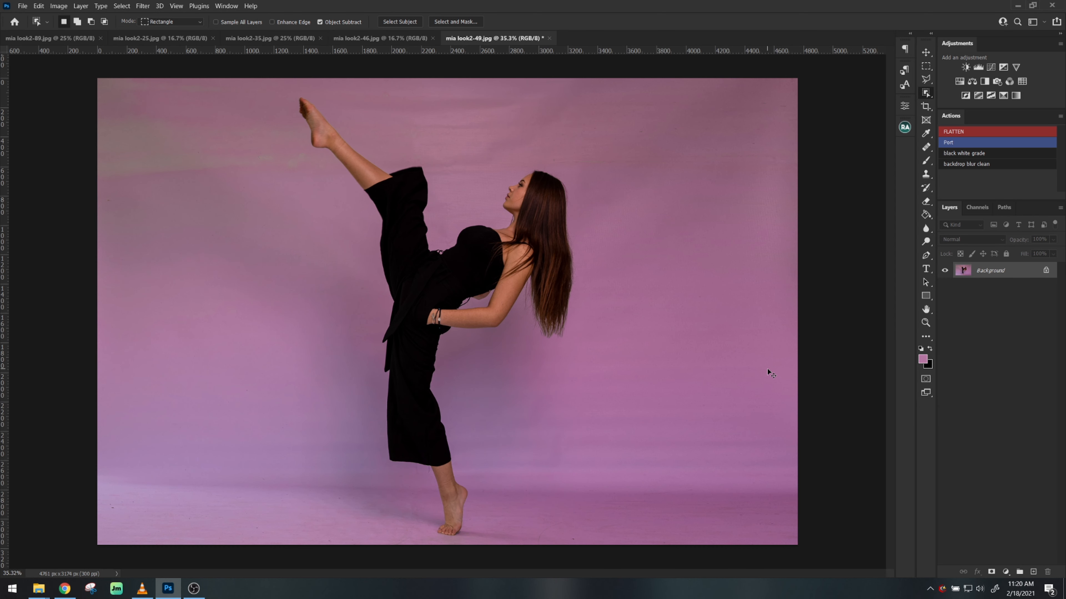
key(ctrl+j)
key(shift+w)
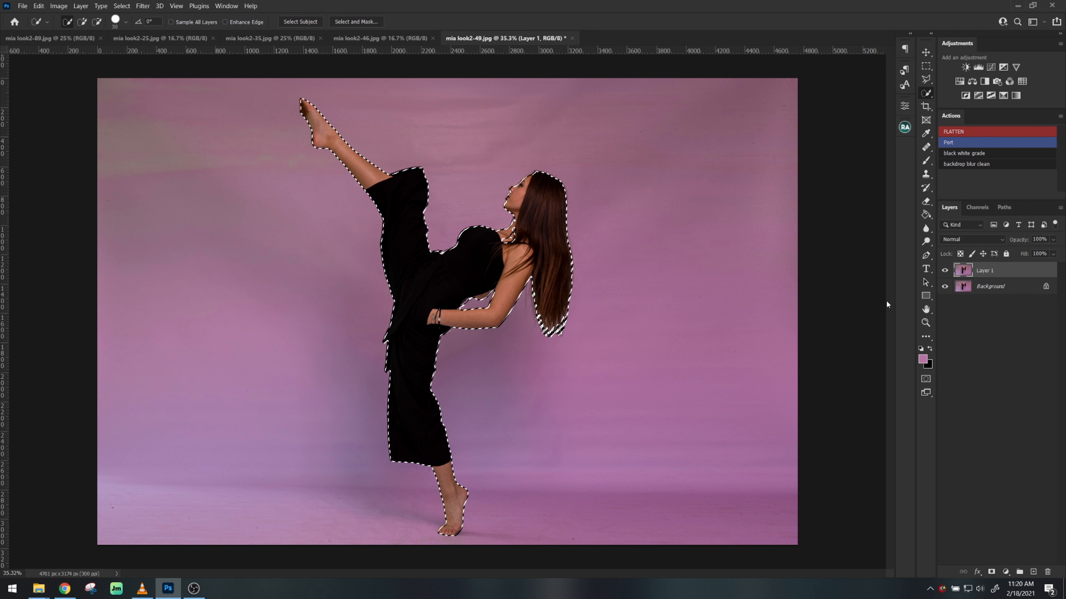
click(991, 572)
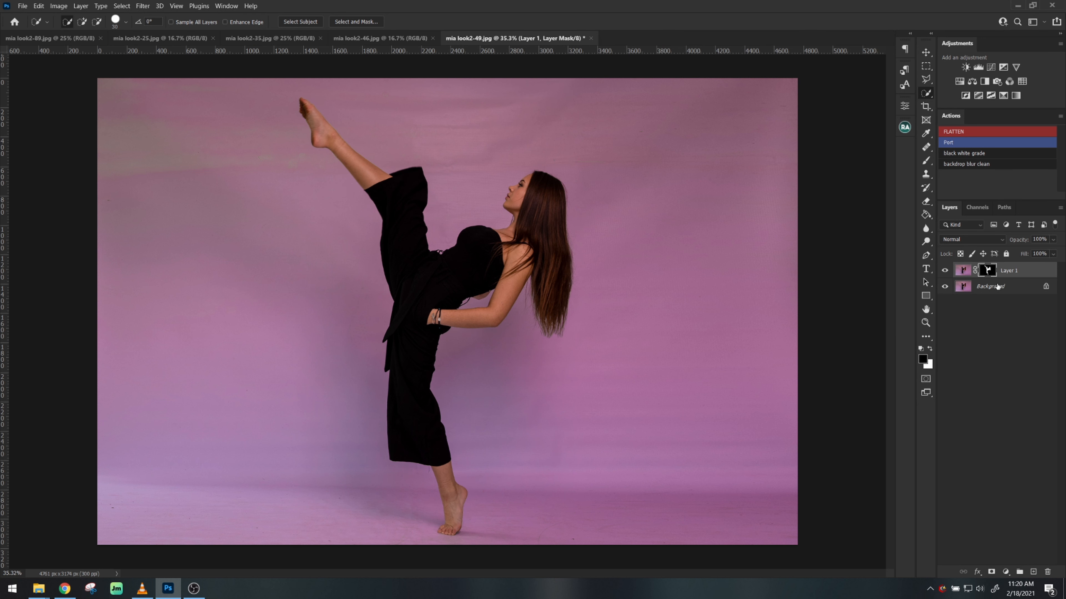
Show Layer 1's mask on its own in the canvas to examine the model's silhouette.
shift+click(985, 271)
alt+click(985, 271)
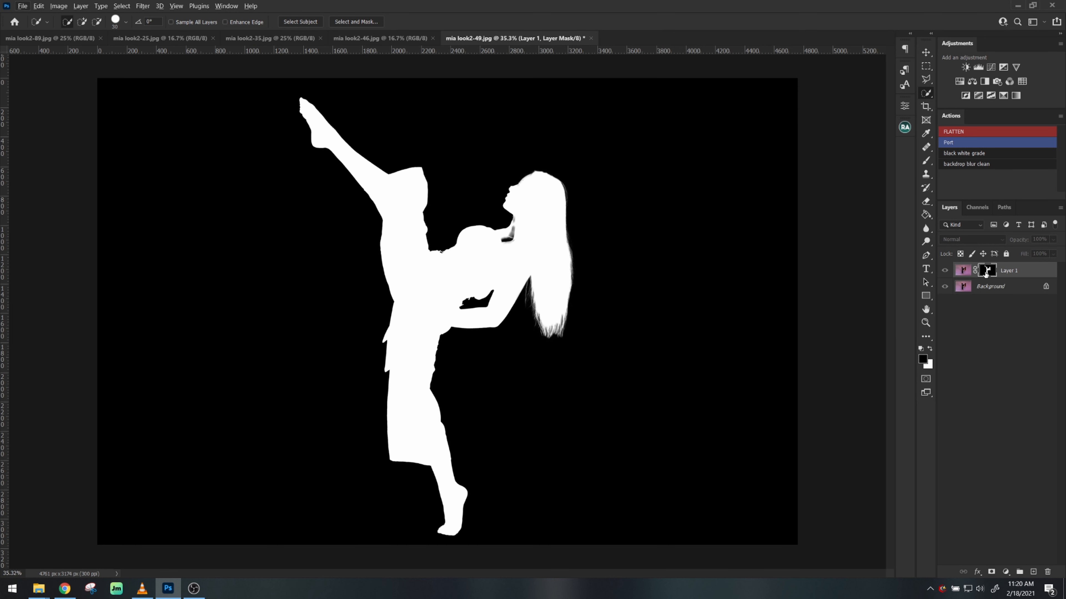
alt+click(986, 271)
alt+click(985, 271)
Paint white with a smaller soft brush over the dark patch at the model's neck and shoulder in the mask.
key(b)
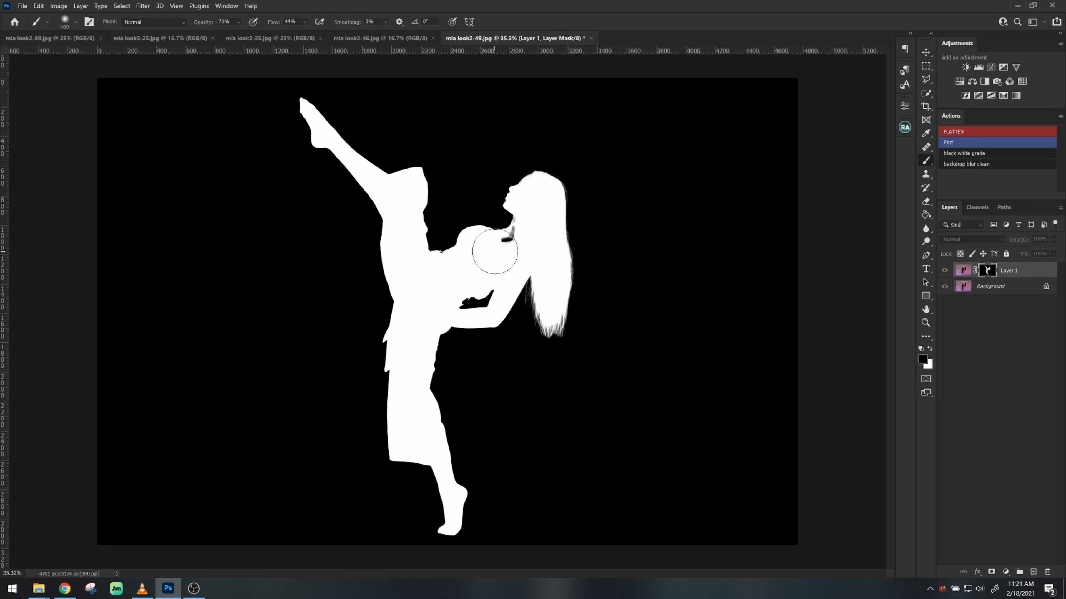
key(x)
key(bracketleft)
key(bracketleft)
key(bracketleft)
key(bracketleft)
key(bracketleft)
key(bracketleft)
key(bracketleft)
key(bracketleft)
drag(507, 246, 497, 245)
Set the brush to 40 px and 100% opacity, and raise its hardness.
key(bracketleft)
key(bracketleft)
key(bracketleft)
key(0)
right_click(511, 260)
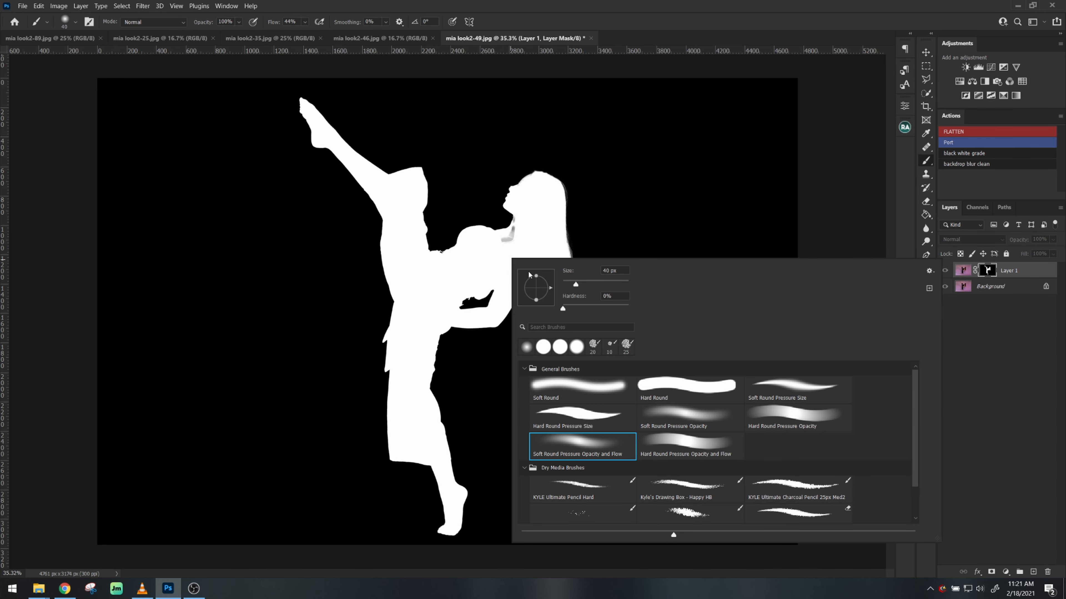
drag(597, 298, 600, 309)
key(Return)
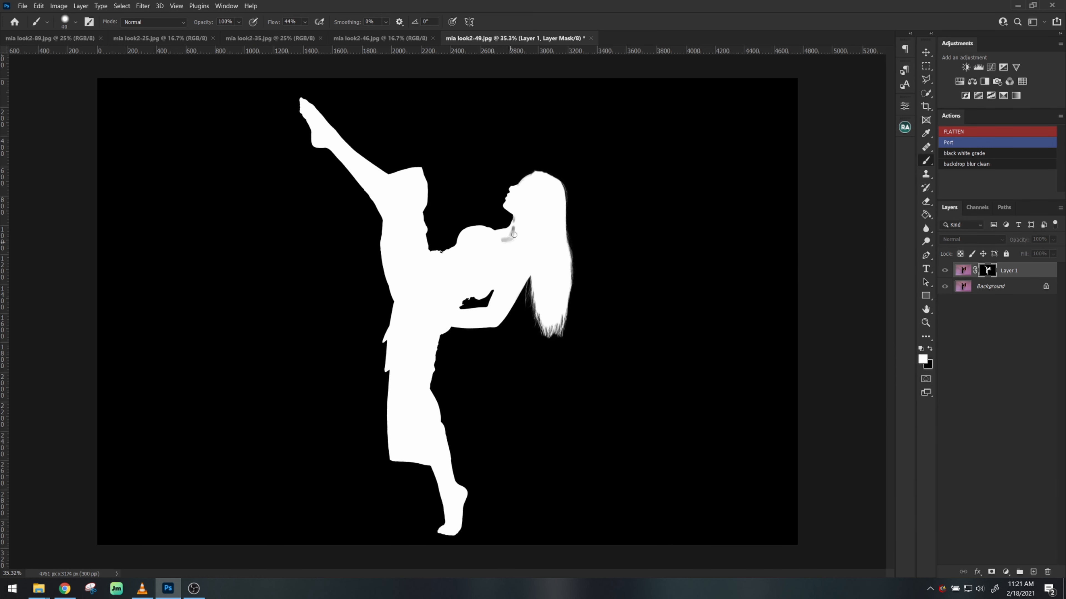
Paint white over the remaining grey smudge at the model's neck in the mask and return the canvas to the image view.
drag(501, 240, 518, 219)
key(z)
mouse_move(442, 256)
mouse_down()
mouse_move(471, 267)
mouse_move(476, 257)
mouse_move(468, 280)
mouse_move(394, 277)
mouse_up()
key(b)
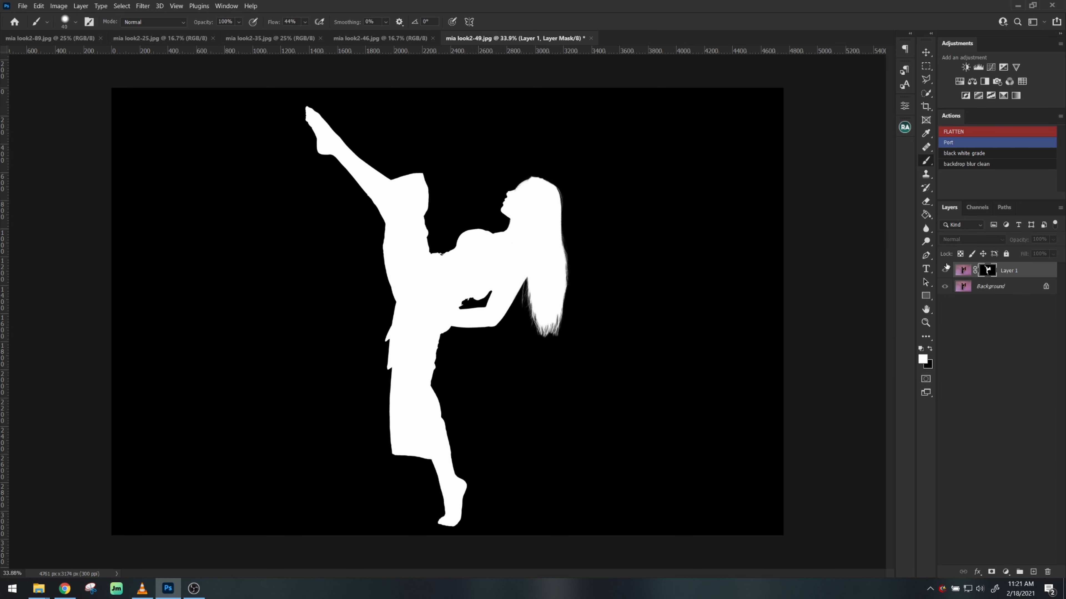
alt+click(986, 272)
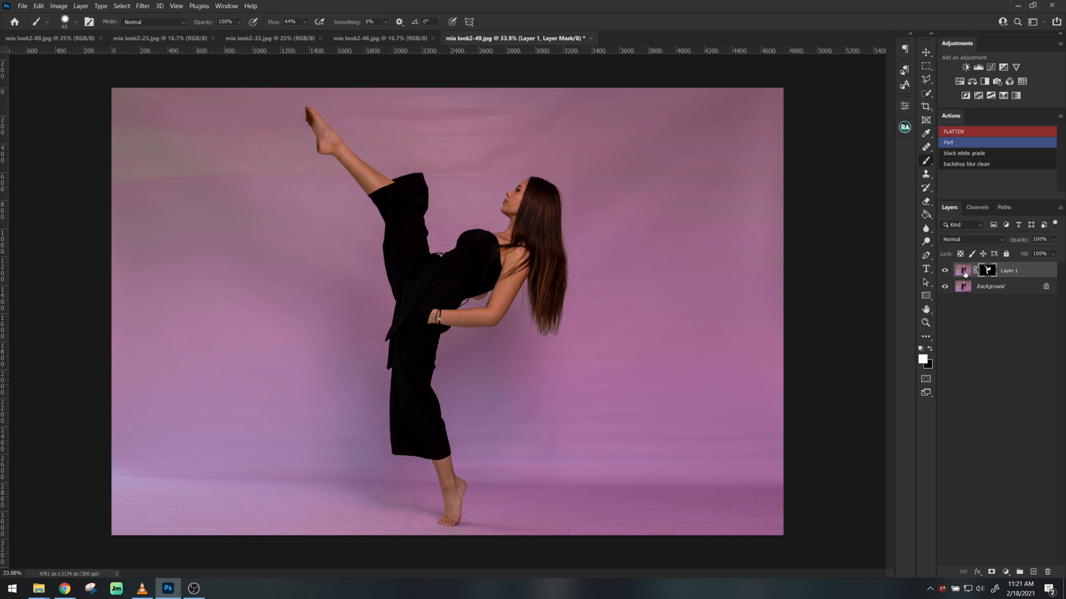
Duplicate the Background layer and set up a 500 px brush with lower hardness for painting on the copy.
key(alt+bracketleft)
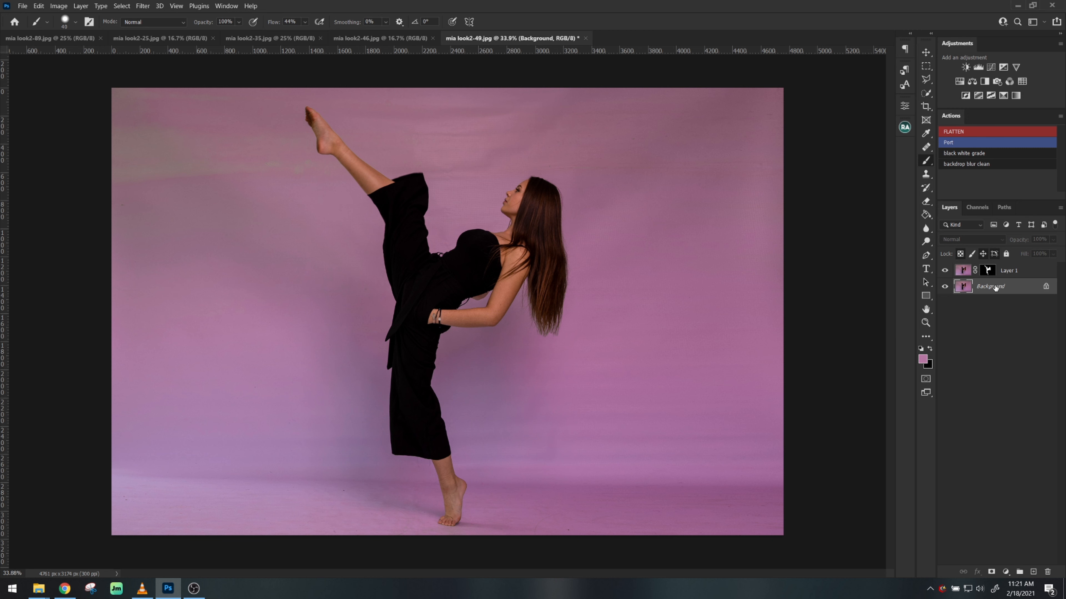
key(ctrl+j)
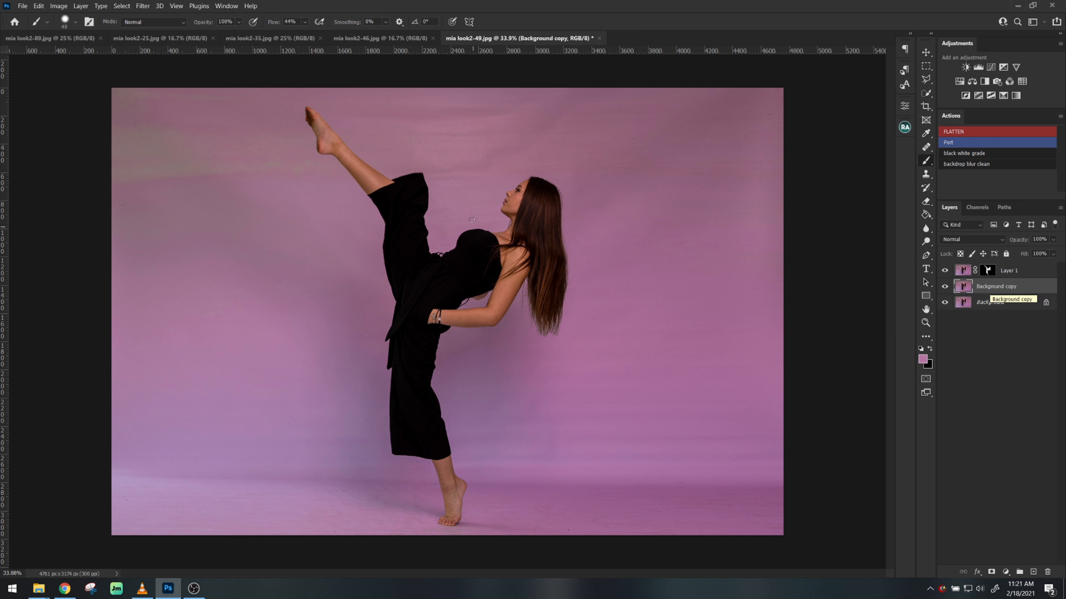
key(shift+b)
key(shift+b)
key(shift+b)
alt+right_click(590, 257)
alt+right_click(578, 262)
alt+right_click(581, 331)
right_click(625, 208)
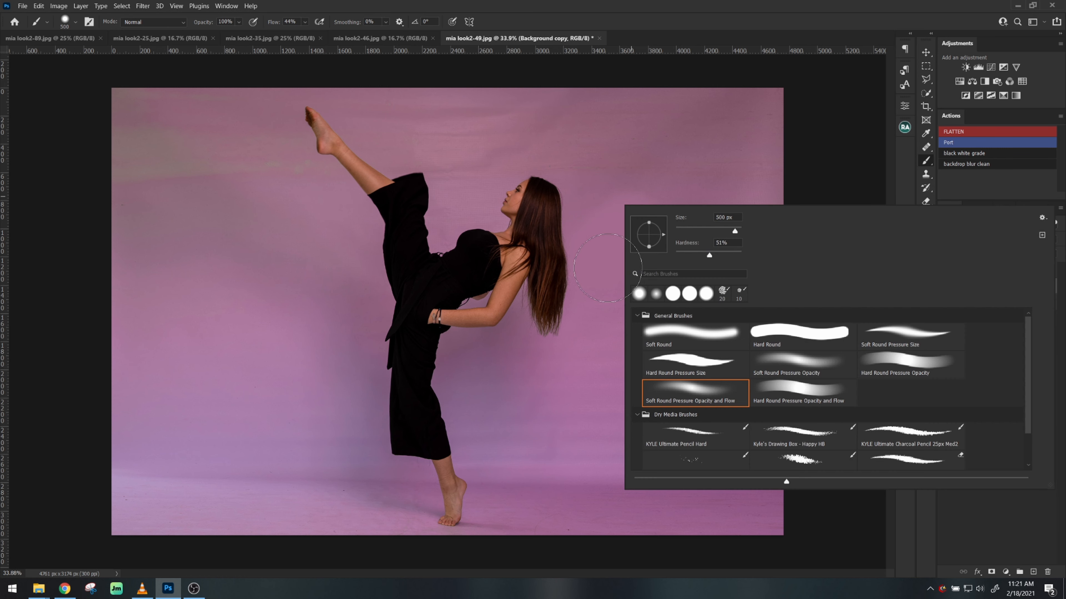
drag(694, 255, 683, 255)
click(827, 167)
key([)
key(])
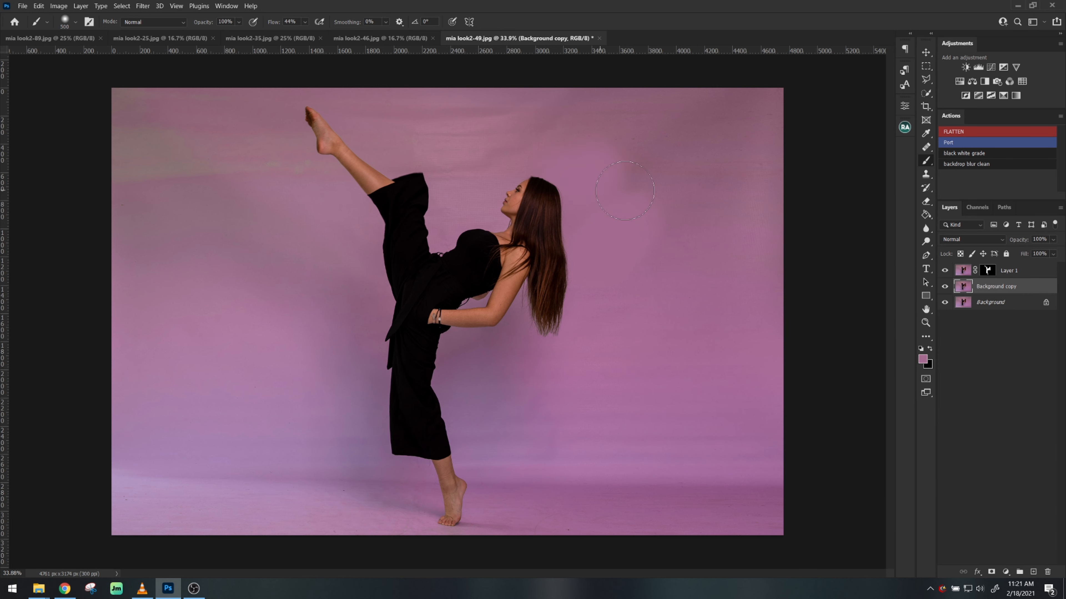
Paint sampled backdrop colours over the wrinkles and shadows on the photo's right side, enlarging the brush to 900 px for the lower area.
drag(653, 132, 709, 193)
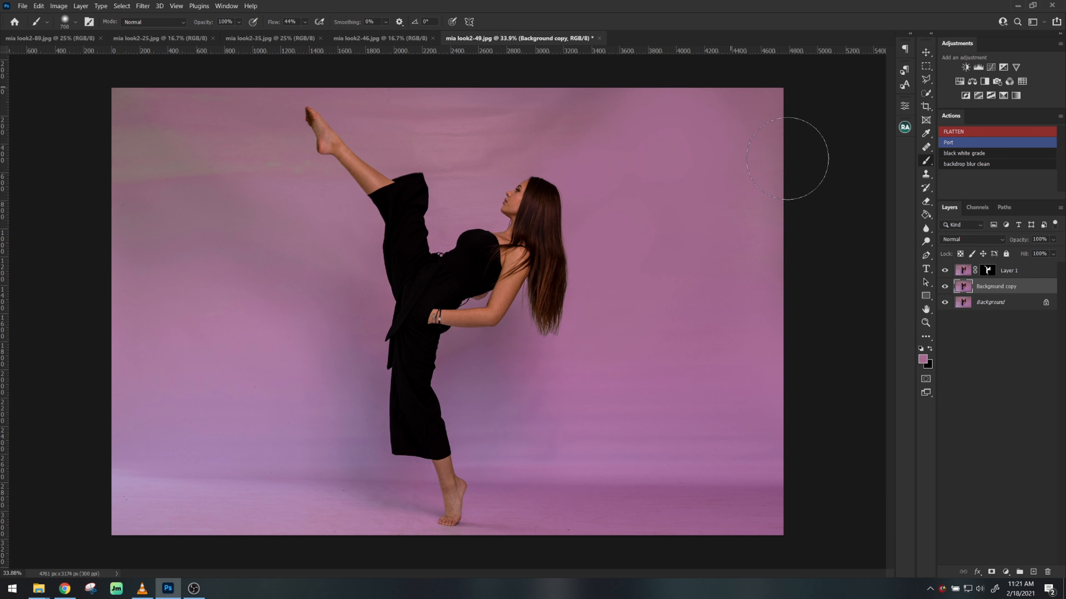
drag(528, 340, 516, 355)
alt+click(474, 421)
drag(550, 422, 629, 420)
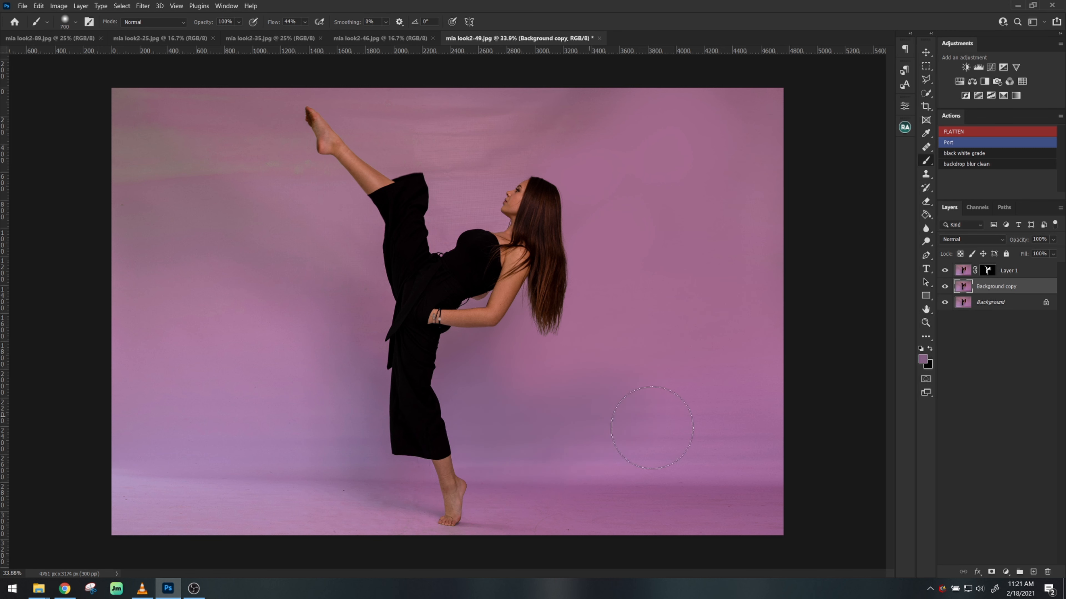
key(bracketright)
key(bracketright)
drag(757, 409, 545, 380)
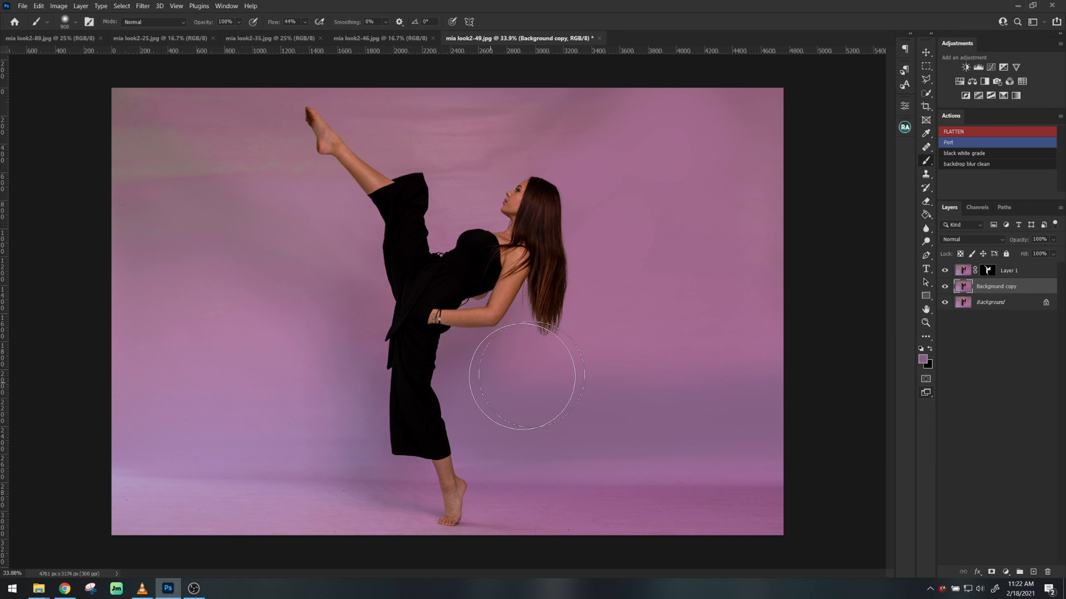
Cover the wrinkles above the model and the greenish patch beside the raised foot with sampled pinks, using a 700 px brush for the patch.
alt+click(443, 195)
mouse_move(443, 197)
mouse_down()
mouse_move(498, 174)
mouse_move(546, 117)
mouse_up()
key(bracketleft)
key(bracketleft)
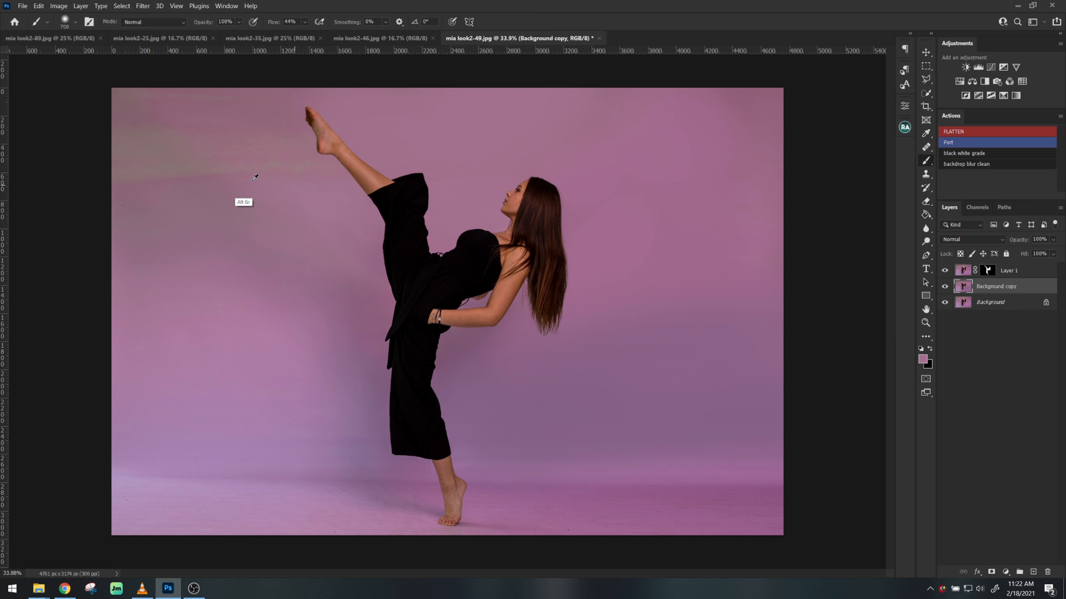
alt+click(238, 107)
mouse_move(140, 134)
mouse_down()
mouse_move(154, 162)
mouse_move(110, 164)
mouse_move(237, 167)
mouse_move(250, 148)
mouse_up()
Even out the backdrop on the photo's left side down to the floor line with sampled colours and a 900 px brush.
alt+click(295, 264)
key(bracketright)
key(bracketright)
drag(365, 300, 44, 185)
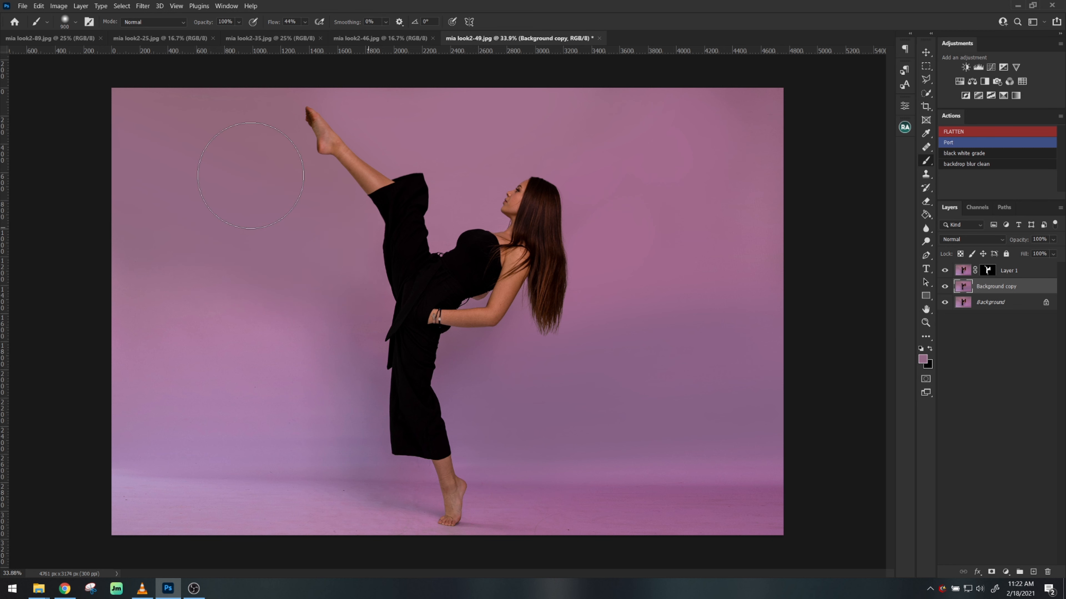
alt+click(350, 371)
mouse_move(312, 369)
mouse_down()
mouse_move(361, 370)
mouse_move(246, 319)
mouse_up()
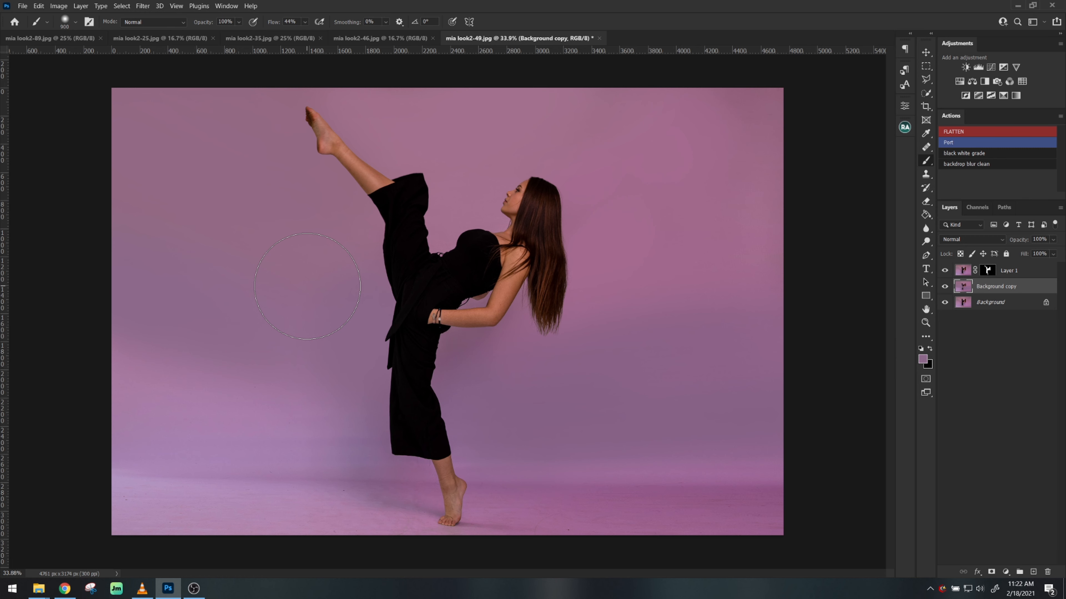
drag(335, 416, 90, 371)
alt+click(377, 453)
drag(114, 441, 323, 441)
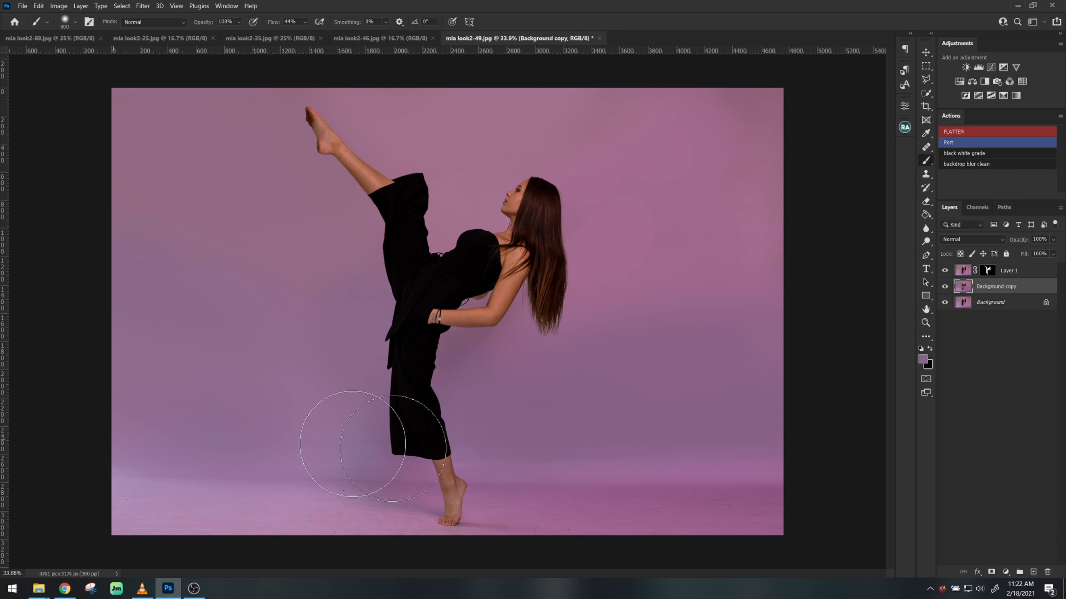
Smooth the floor across the photo around the model's standing foot with sampled floor colours and a varied brush size.
drag(448, 516, 789, 534)
key(bracketleft)
key(bracketleft)
key(bracketleft)
alt+click(358, 522)
drag(390, 529, 159, 525)
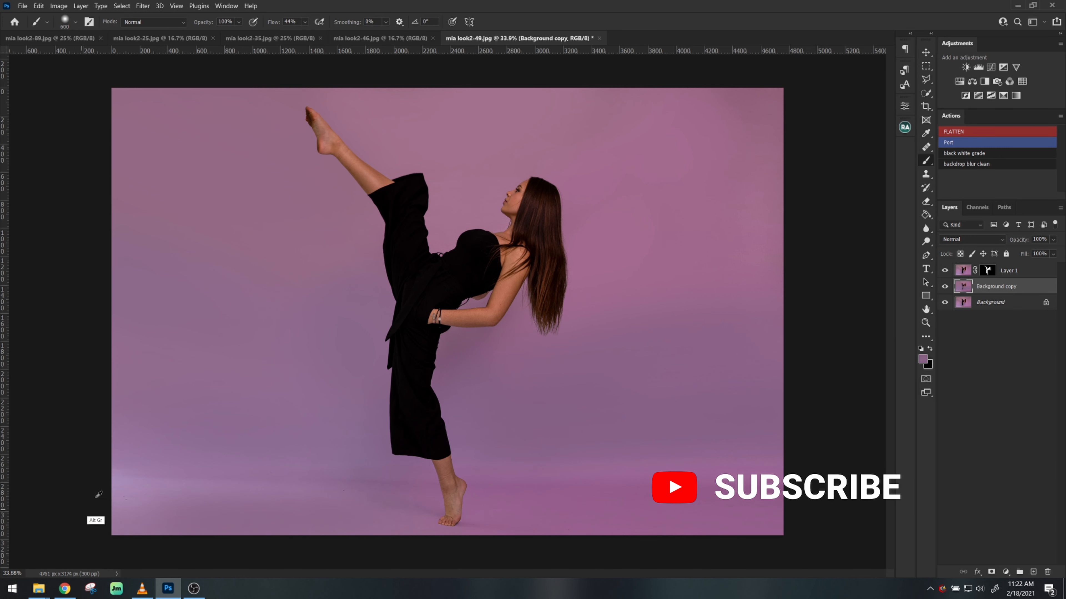
alt+click(290, 510)
key(bracketright)
drag(336, 517, 43, 486)
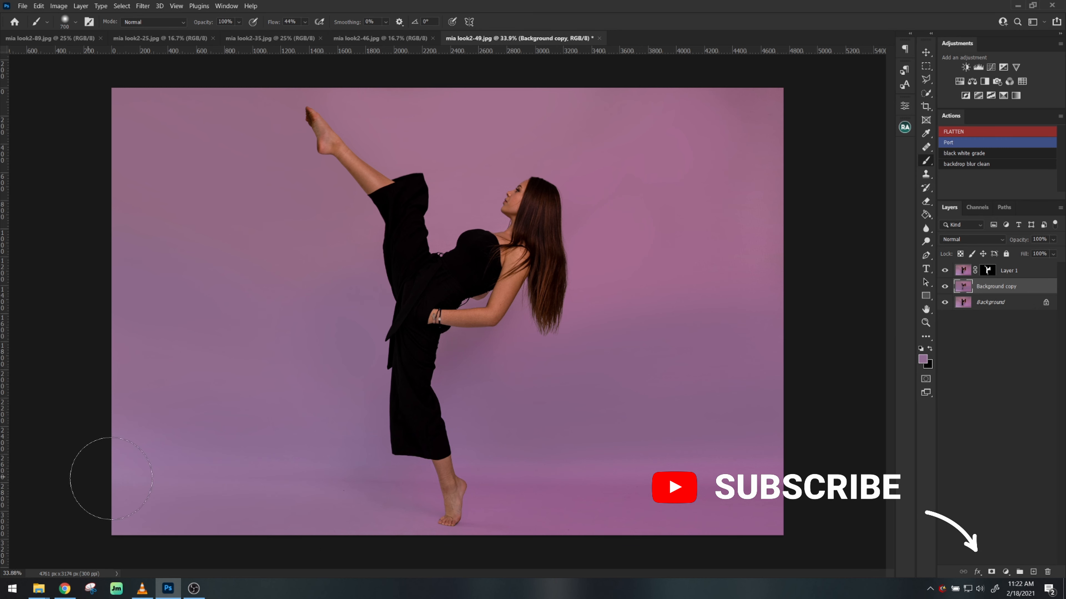
key(bracketright)
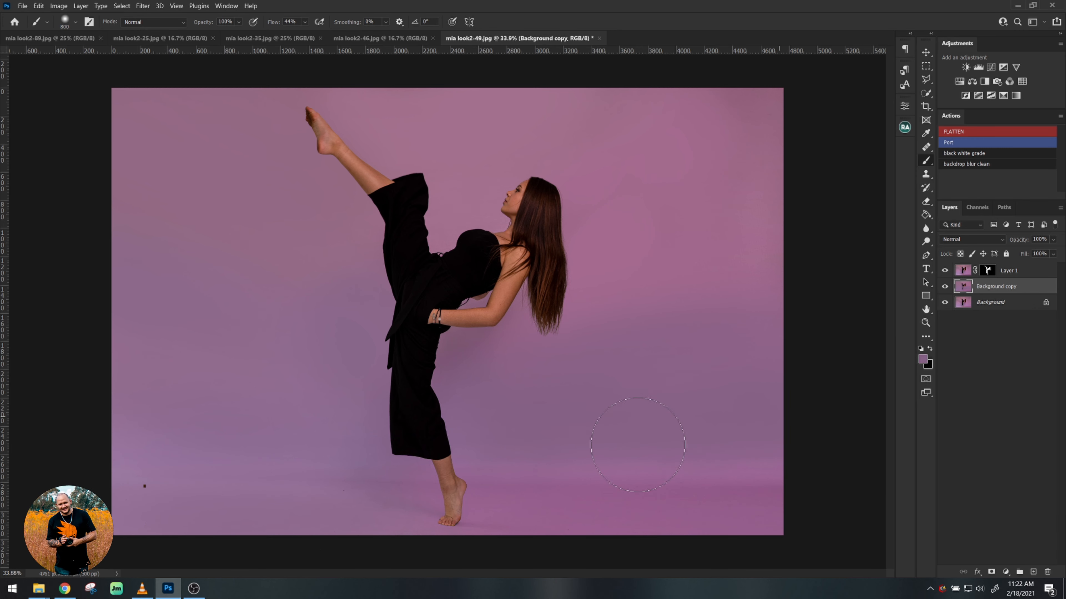
Examine the floor beside the model's foot up close, sample a backdrop colour and enlarge the brush to 900 px.
key(z)
click(527, 491)
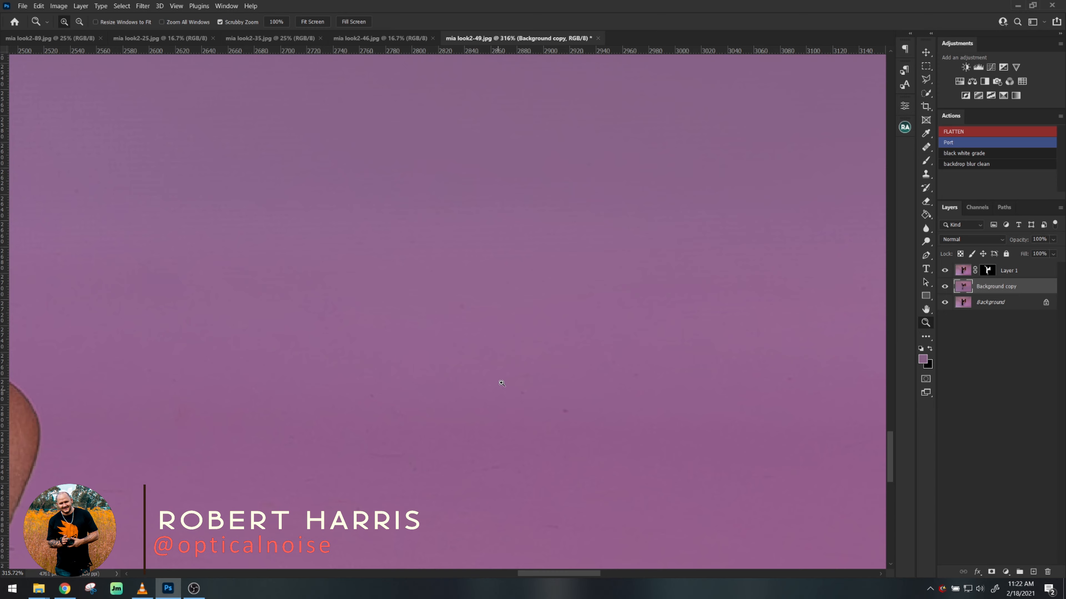
drag(502, 383, 356, 417)
key(b)
alt+click(501, 394)
key(bracketright)
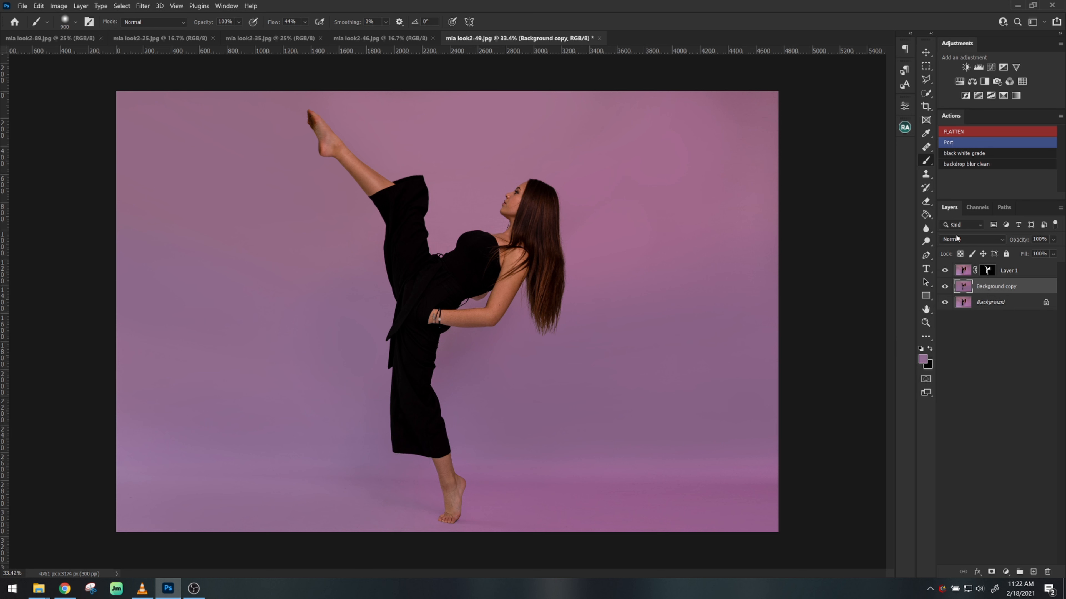
Group Layer 1 with Background copy and add an empty layer above Background copy inside the group.
click(1025, 269)
key(ctrl+g)
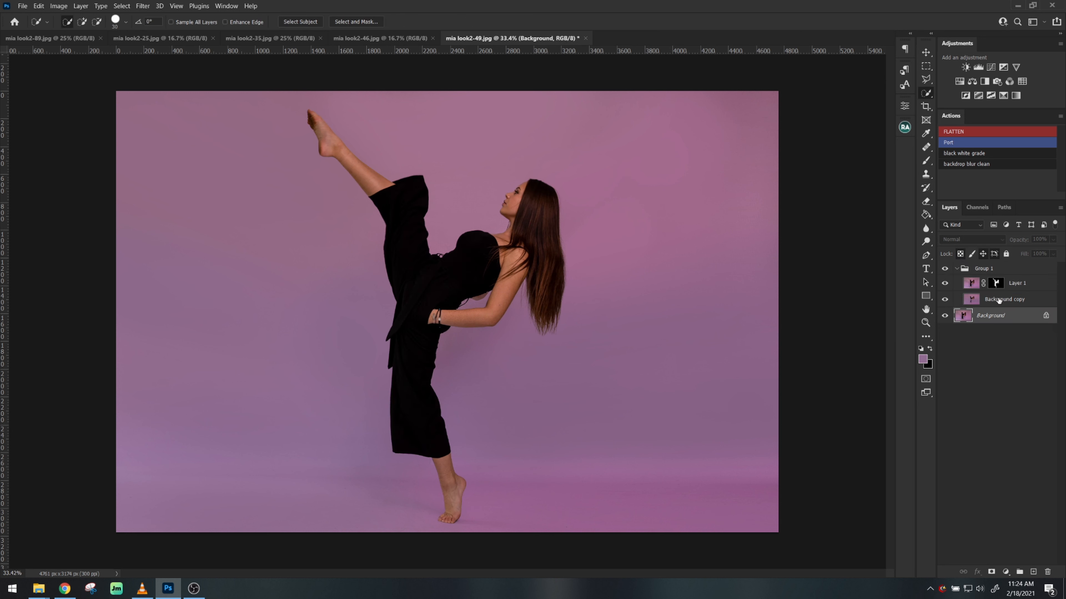
click(999, 300)
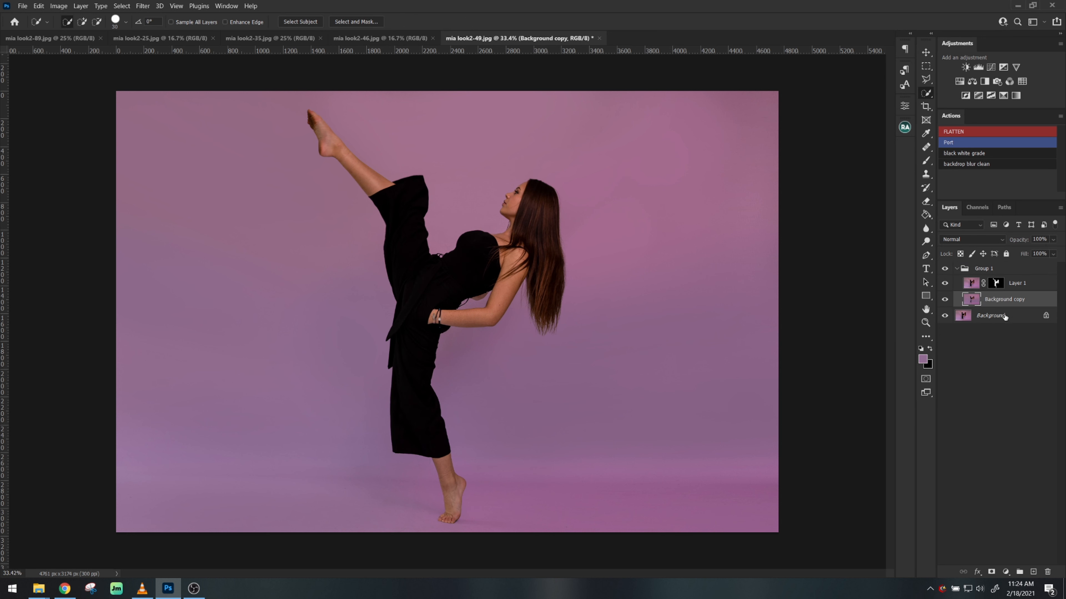
click(1032, 571)
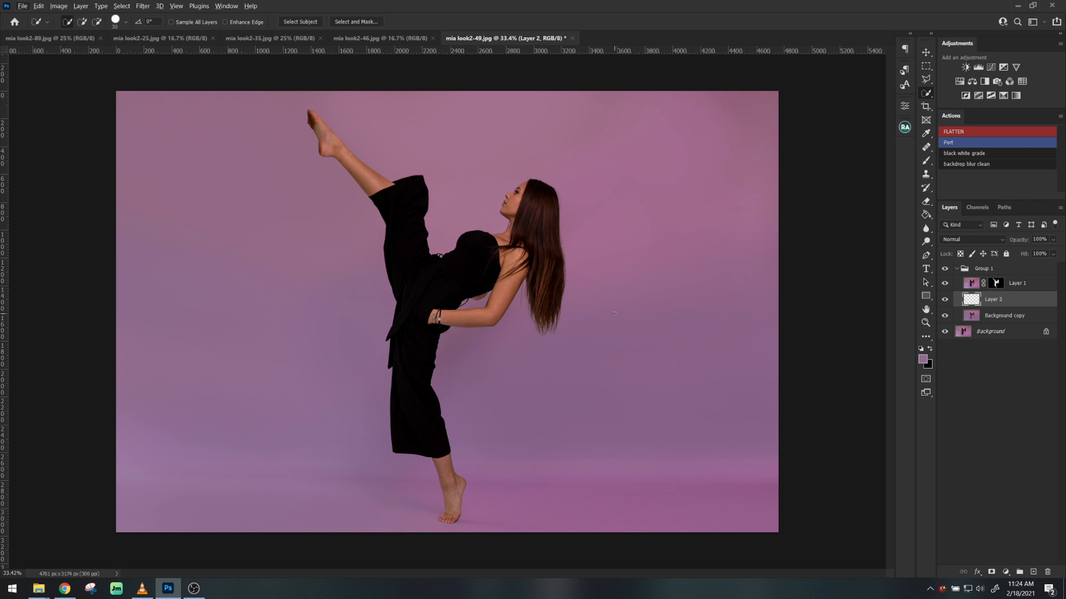
Fill the empty layer with a purple sampled from the backdrop beneath the model's arm.
key(b)
key(alt+l)
key(Escape)
key(Escape)
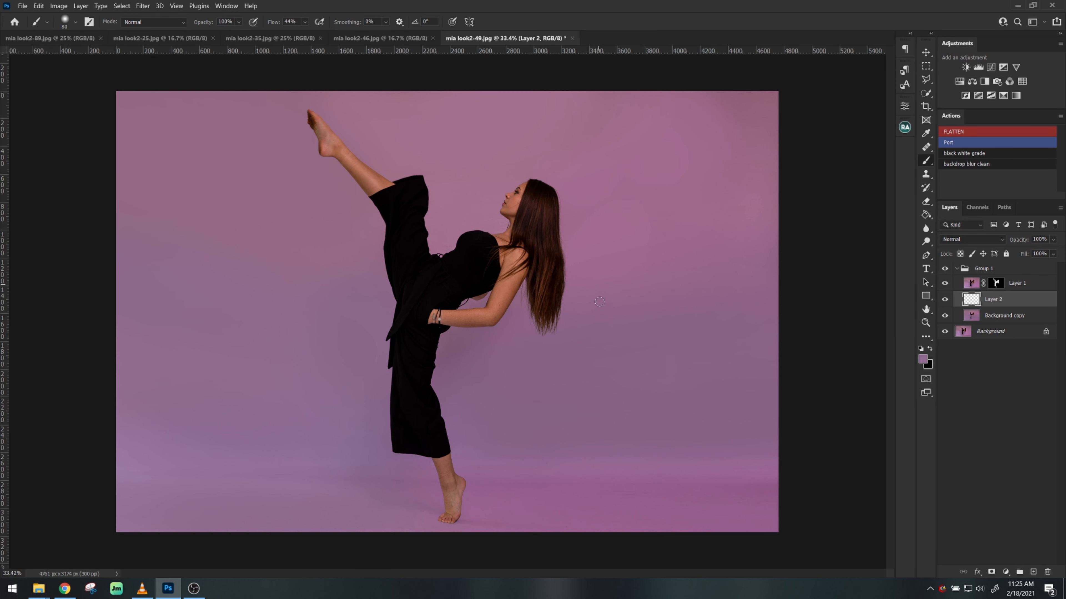
alt+click(522, 355)
key(alt+BackSpace)
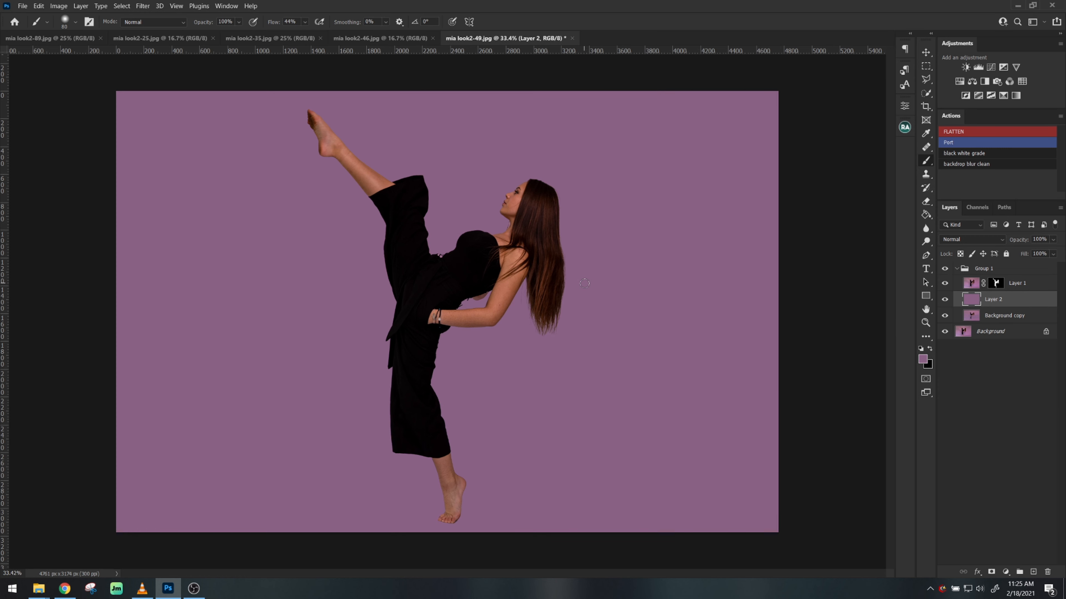
Compare the backdrop with the solid fill hidden and shown, and add a white mask to the fill layer.
click(946, 301)
click(946, 301)
click(992, 572)
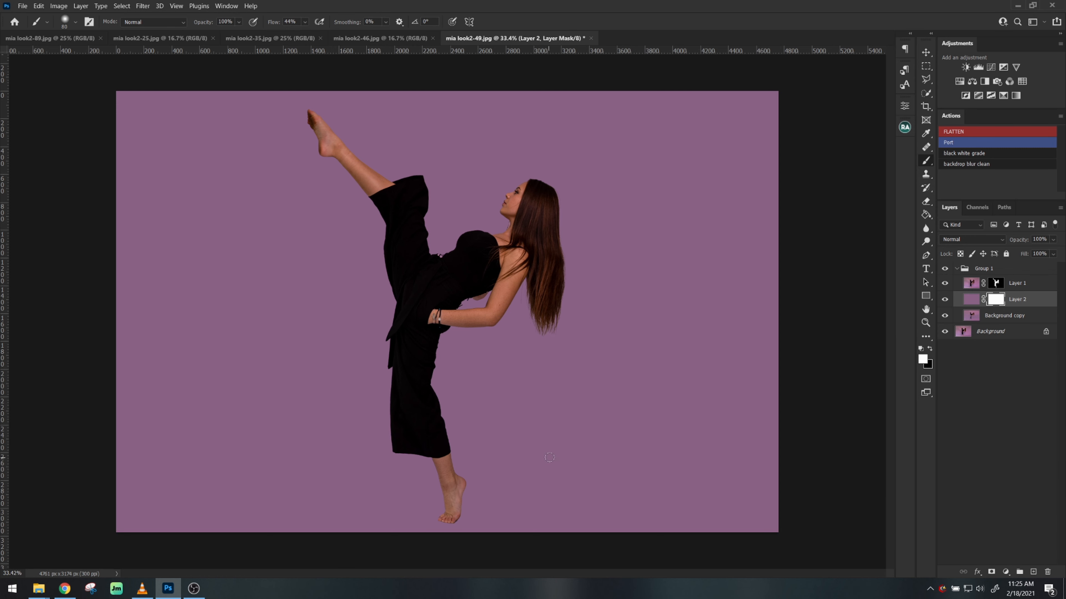
Mask the purple fill out along the floor with a soft black 1100 px brush, and show the fill layer again.
key(w)
key(b)
key(x)
key(bracketright)
key(bracketright)
key(bracketright)
key(bracketright)
key(bracketright)
key(bracketright)
key(bracketright)
key(bracketright)
key(bracketright)
key(bracketright)
key(bracketright)
key(bracketright)
key(bracketright)
key(bracketright)
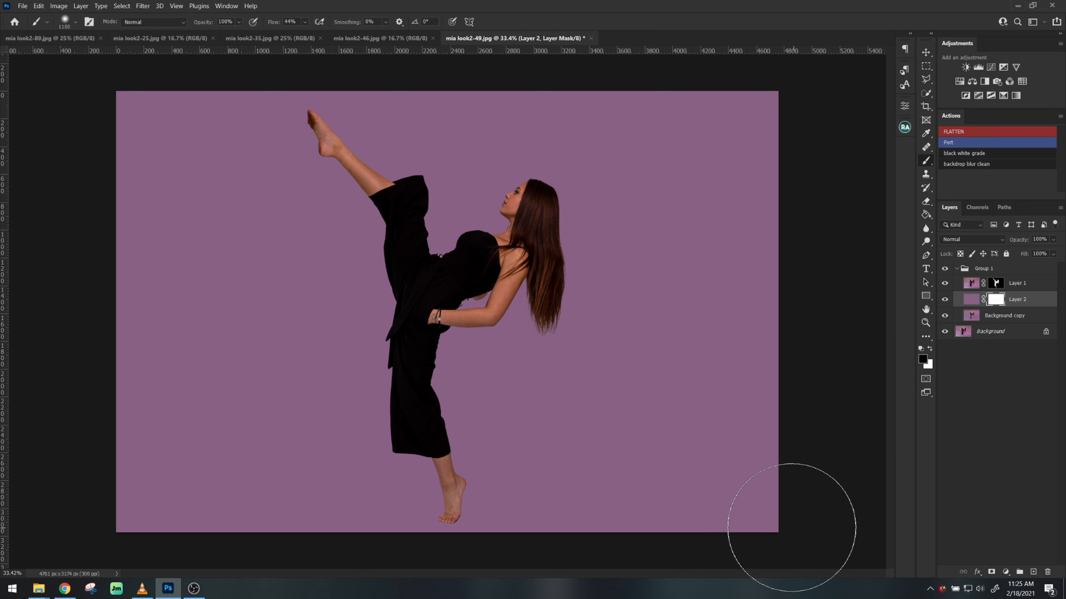
mouse_move(789, 528)
mouse_down()
mouse_move(242, 516)
mouse_move(4, 499)
mouse_up()
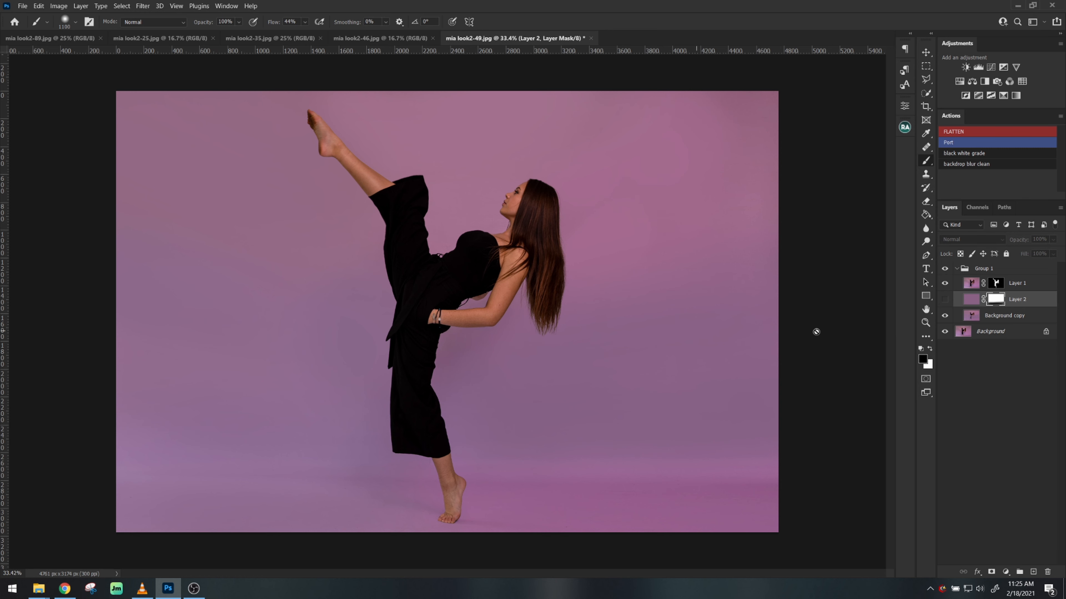
click(944, 300)
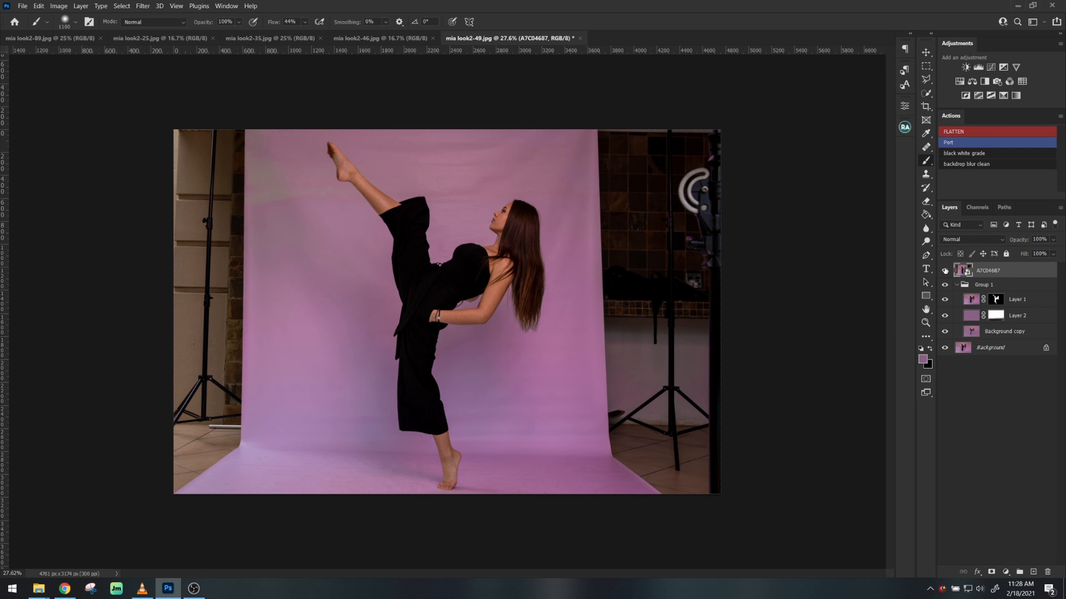
Compare the retouched backdrop with the original studio photo by switching the A7C04687 layer's visibility repeatedly.
click(945, 271)
click(945, 271)
click(944, 271)
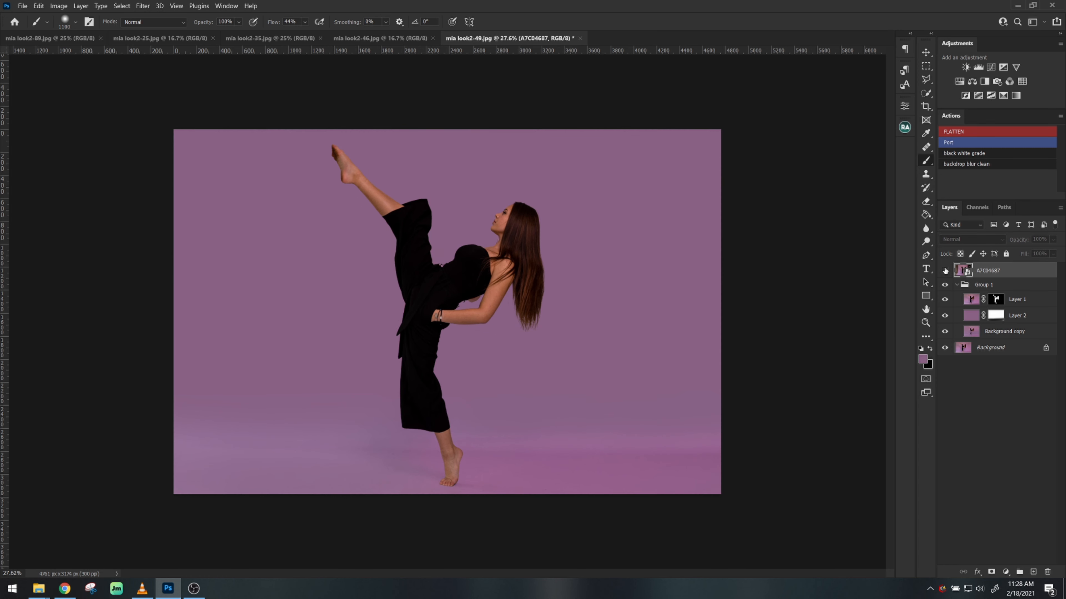
click(945, 270)
click(945, 271)
click(945, 271)
click(945, 271)
click(945, 271)
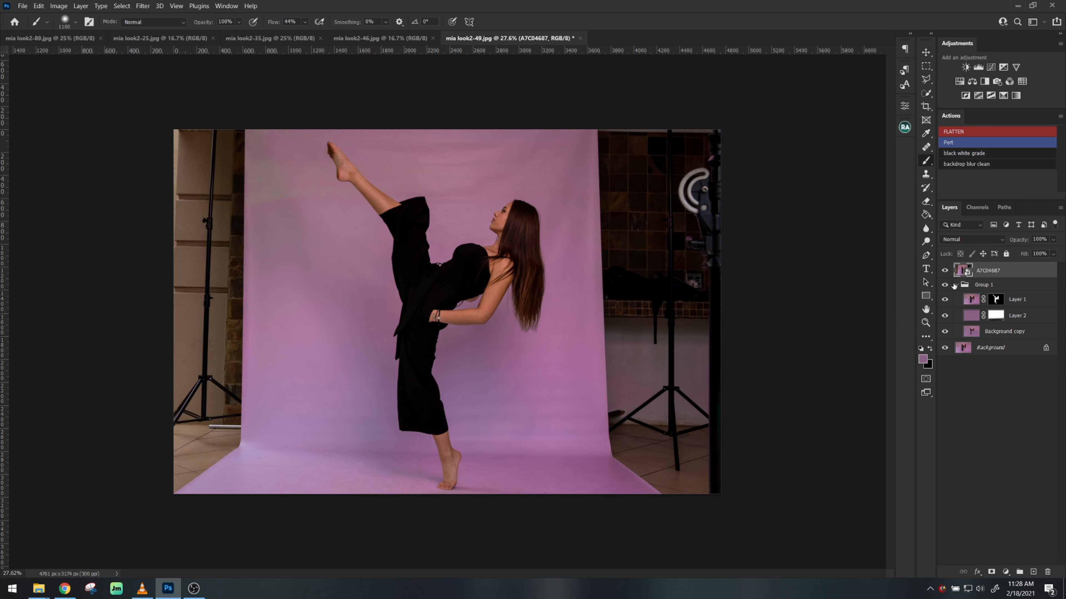
click(944, 270)
click(945, 271)
click(945, 270)
click(945, 271)
click(945, 271)
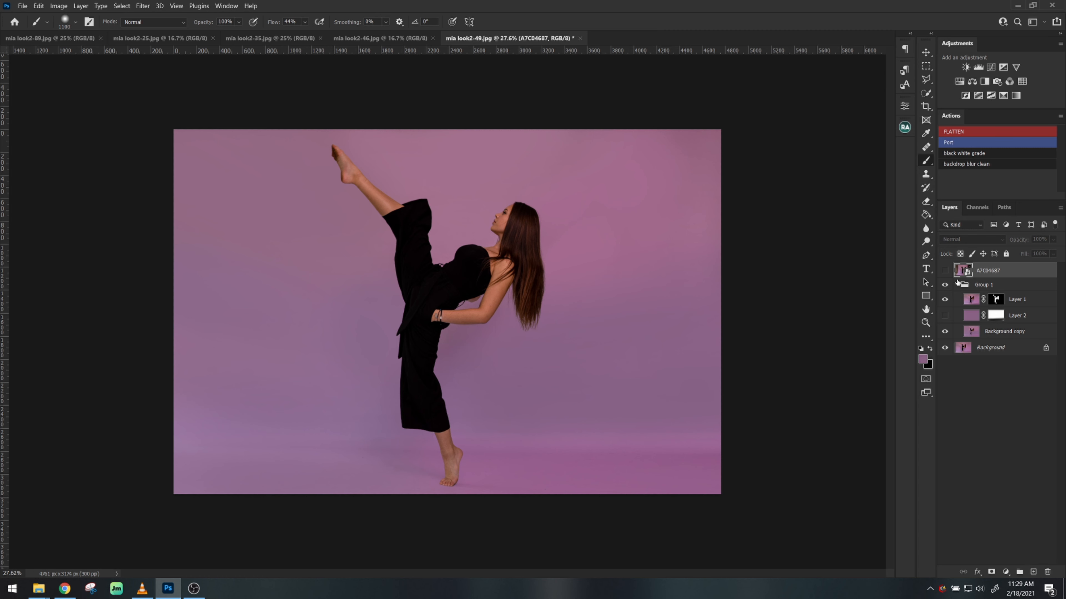
Delete Group 1 with its contents and the A7C04687 layer, keeping only the Background layer.
click(978, 285)
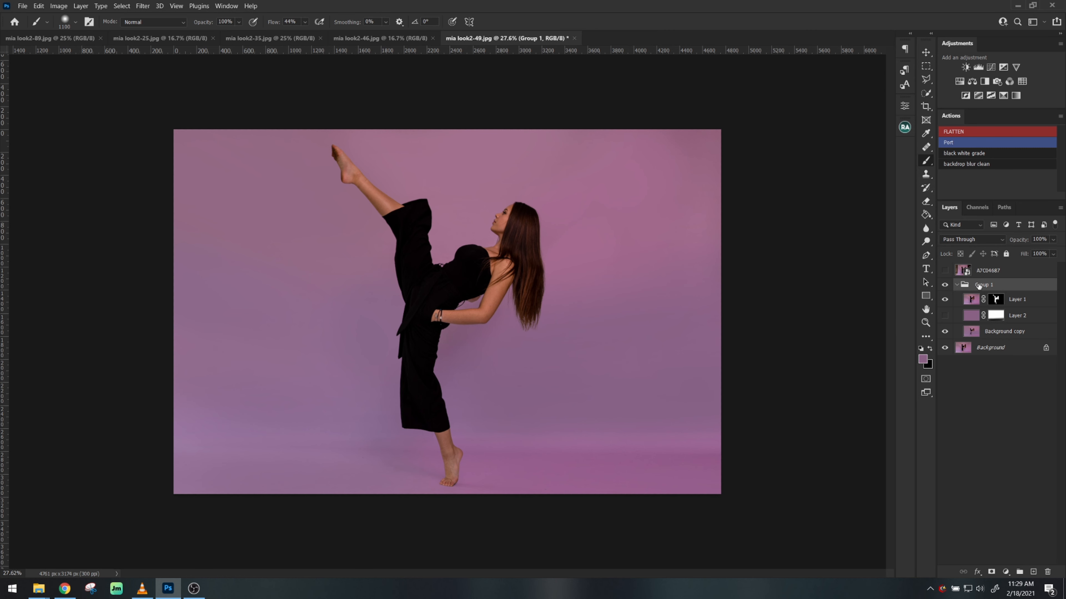
key(Delete)
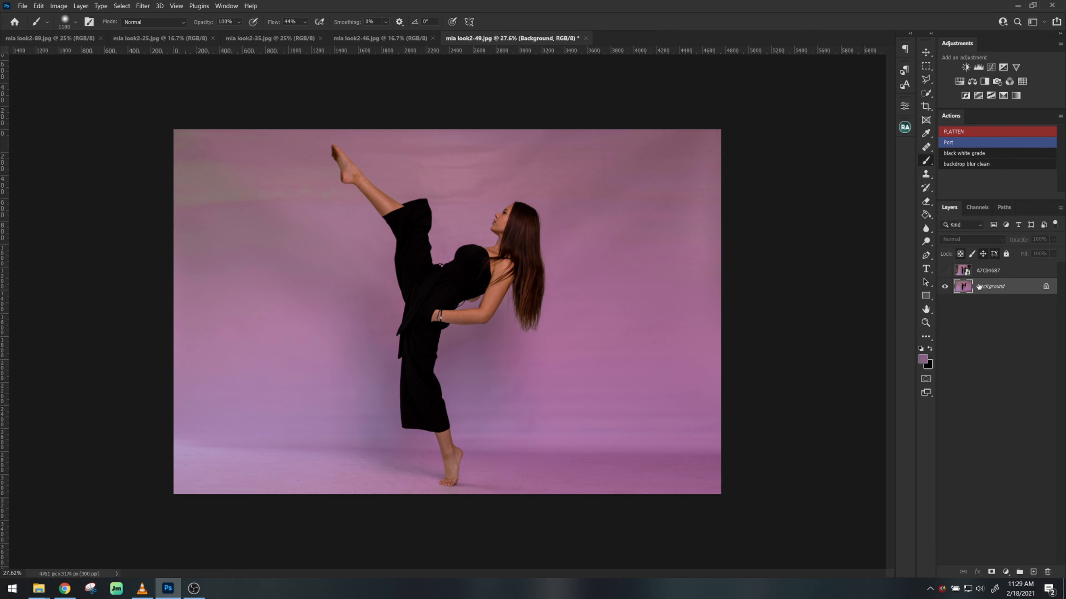
click(979, 271)
key(Delete)
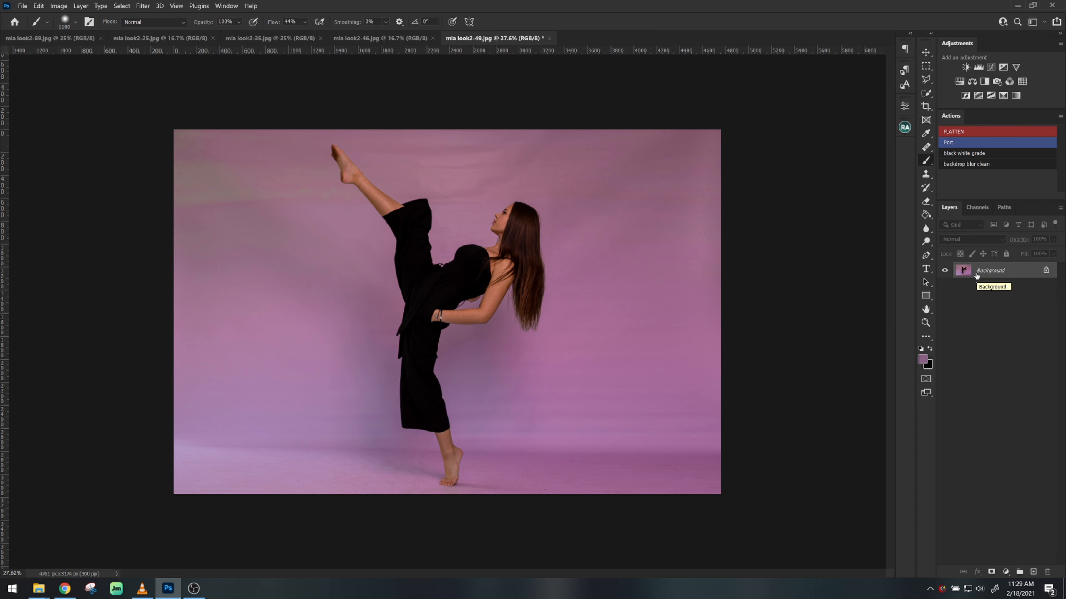
Run the Beauty Retouch extension's frequency separation via Gaussian Blur on the Background layer.
click(906, 128)
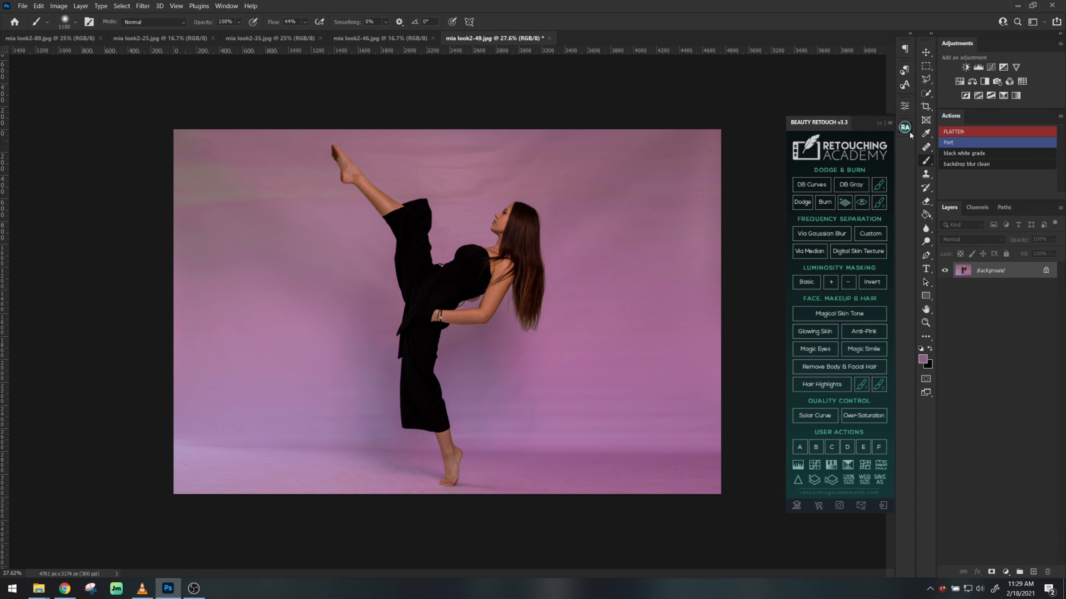
click(817, 234)
key(Return)
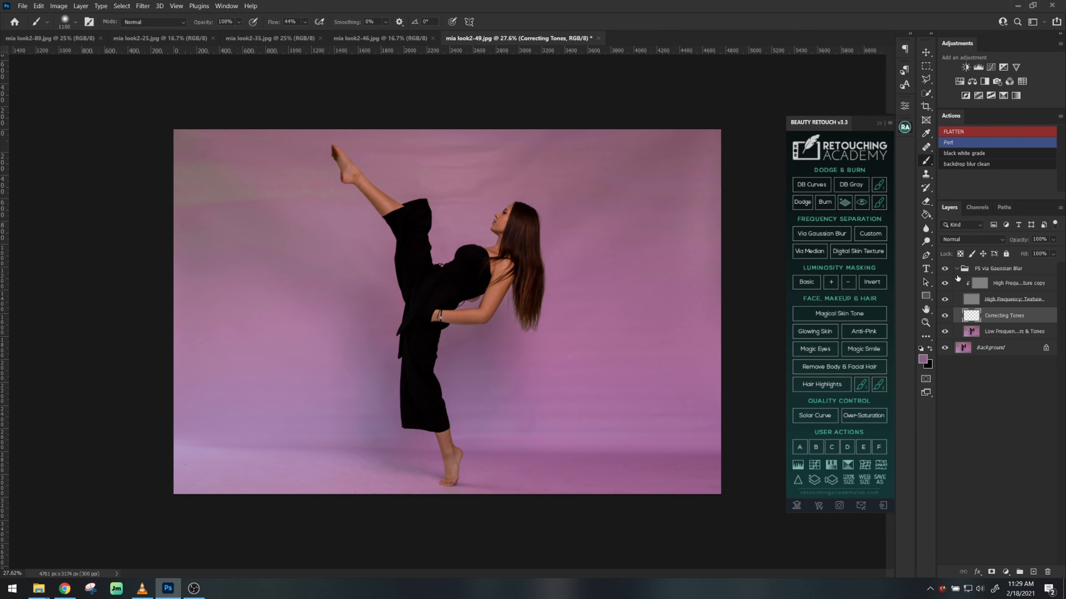
Run the backdrop blur clean action, and ready the Brush with a sampled pink on the Low Frequency layer.
click(978, 166)
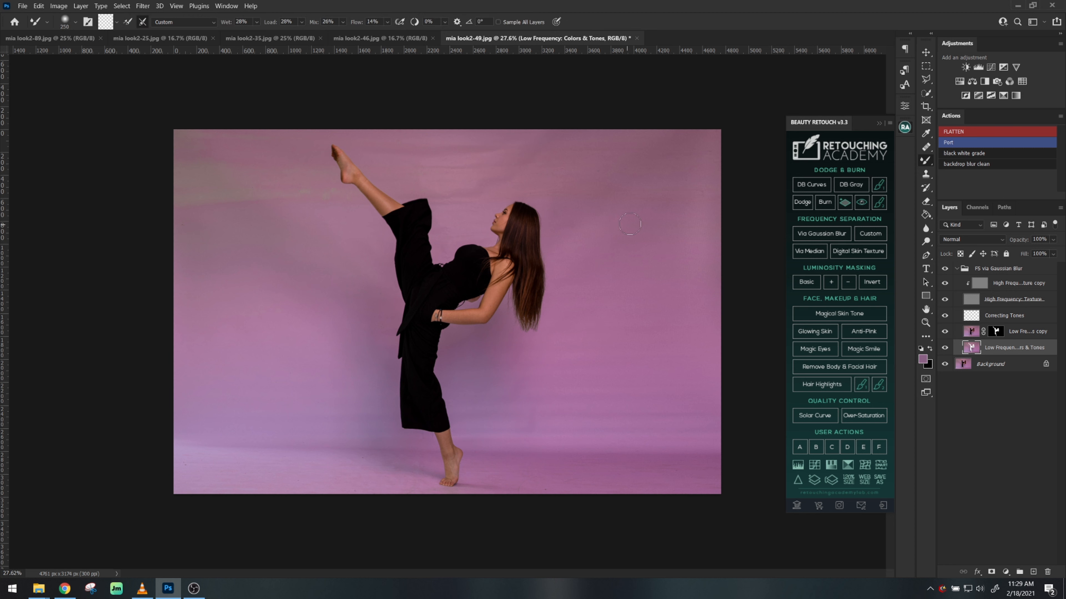
key(alt)
key(b)
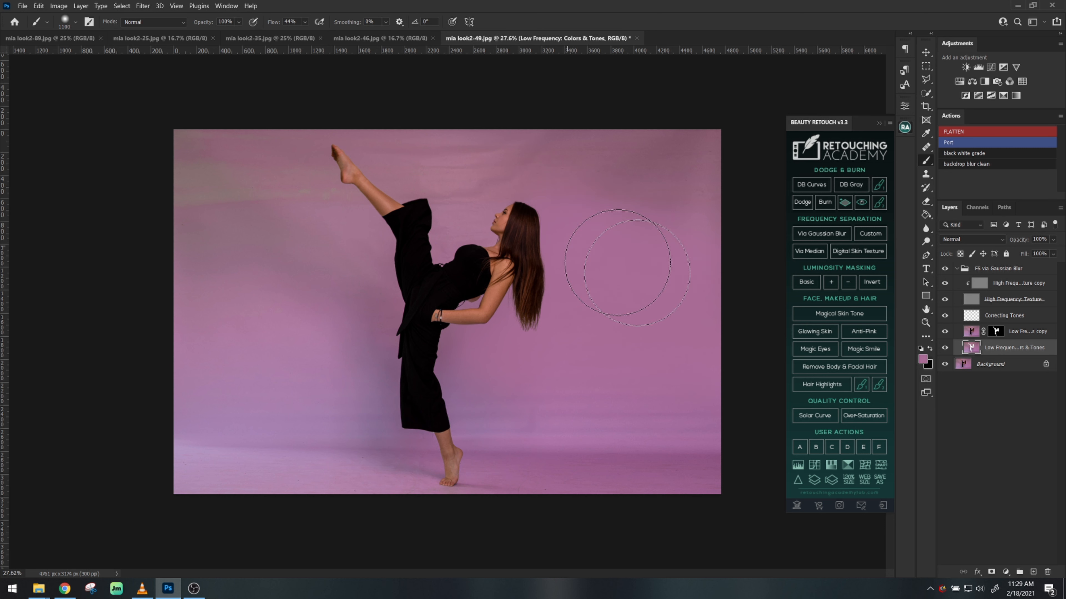
Paint sampled pink over the uneven upper backdrop on both sides of the model, using a soft 600 to 800 px brush.
key(bracketleft)
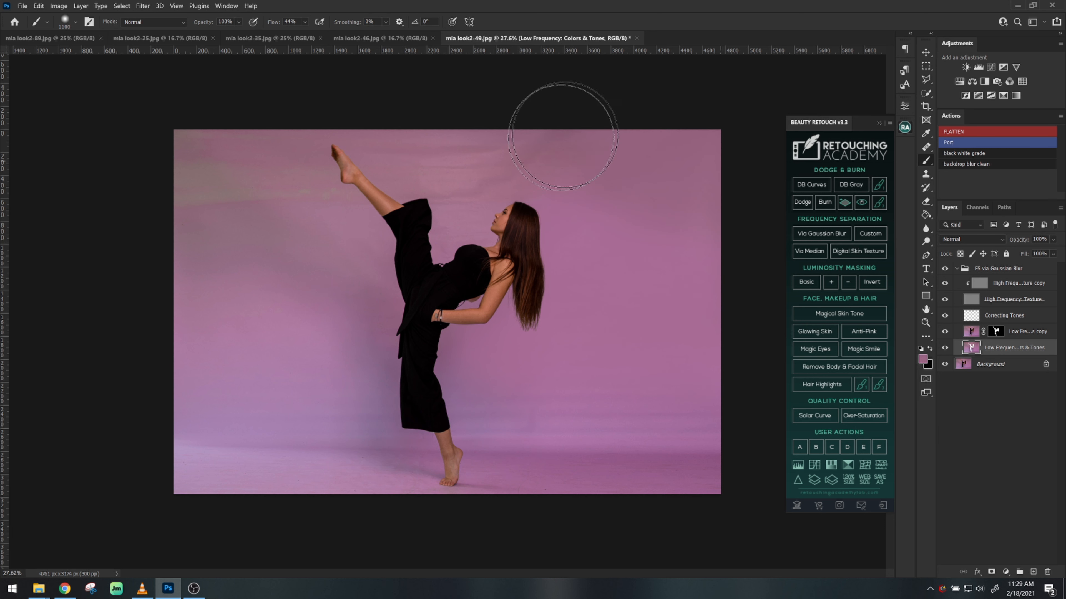
key(bracketleft)
key(bracketleft)
key(bracketleft)
key(bracketleft)
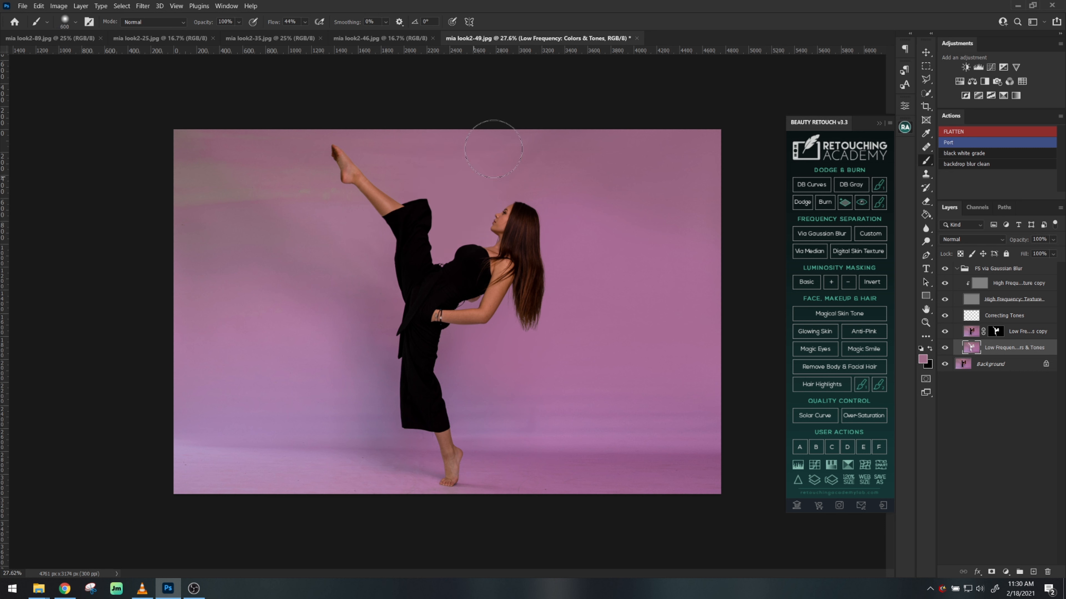
key(bracketright)
key(bracketright)
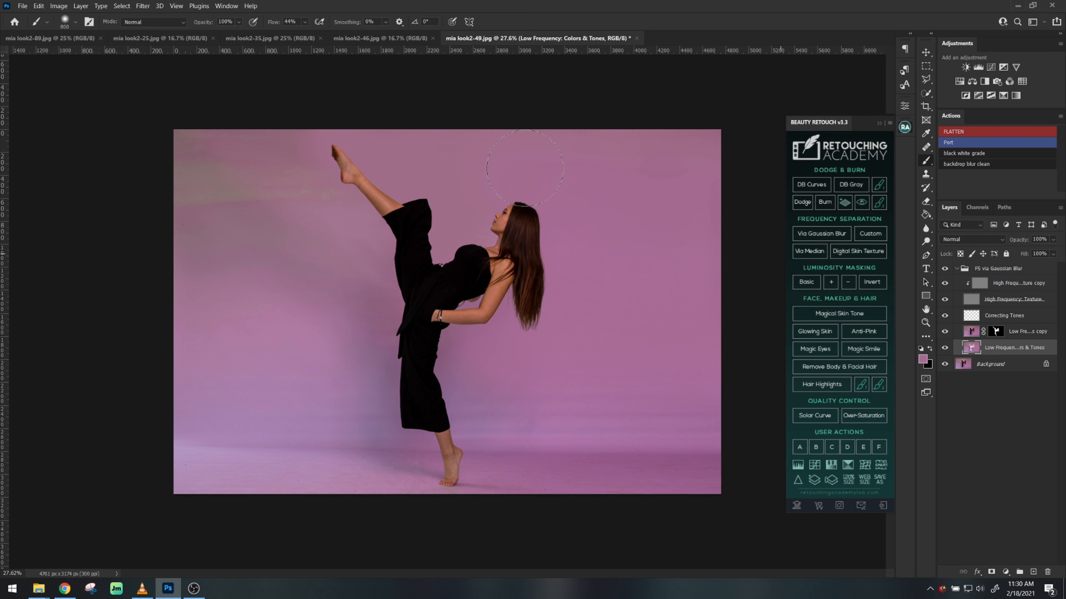
mouse_move(174, 126)
mouse_down()
mouse_move(181, 183)
mouse_move(214, 212)
mouse_up()
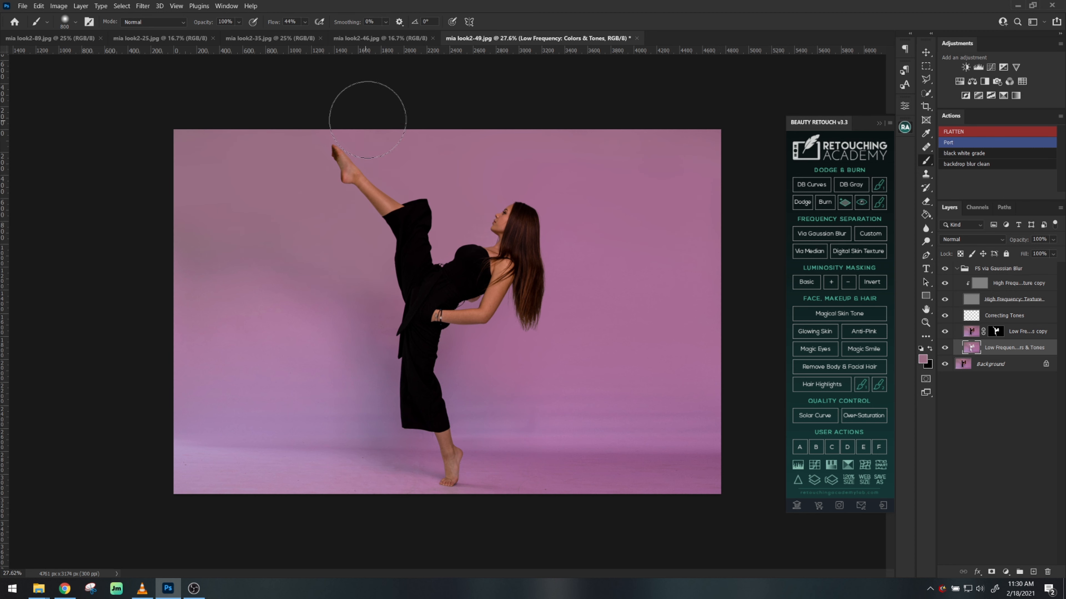
Sample nearby backdrop tones and blend the wall and floor left of the model with a 900 px brush.
key(alt)
key(bracketright)
alt+click(234, 423)
alt+click(317, 328)
drag(269, 336, 179, 248)
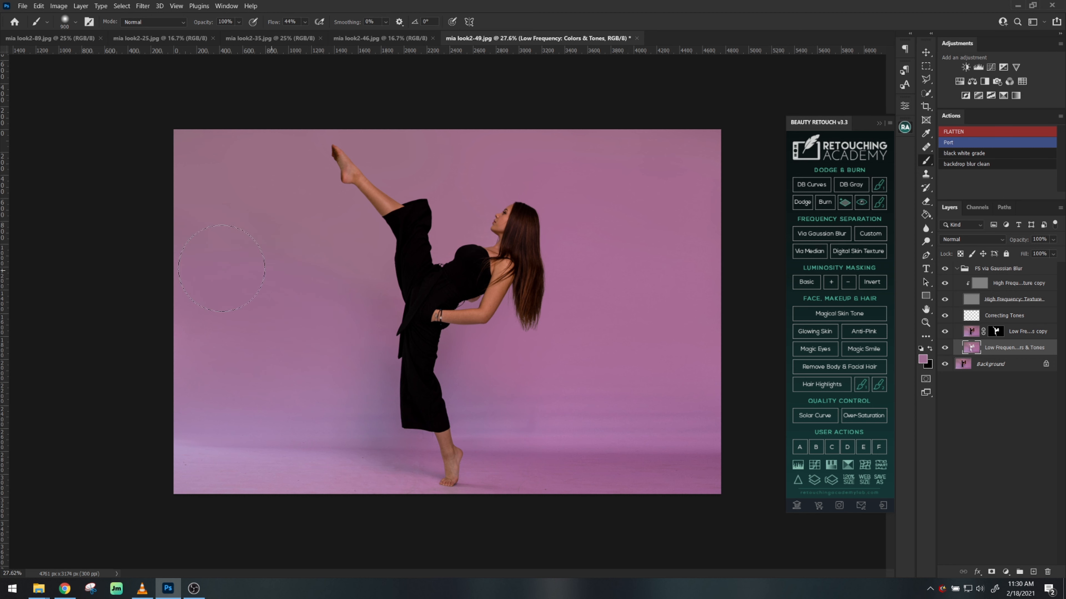
drag(252, 451, 106, 428)
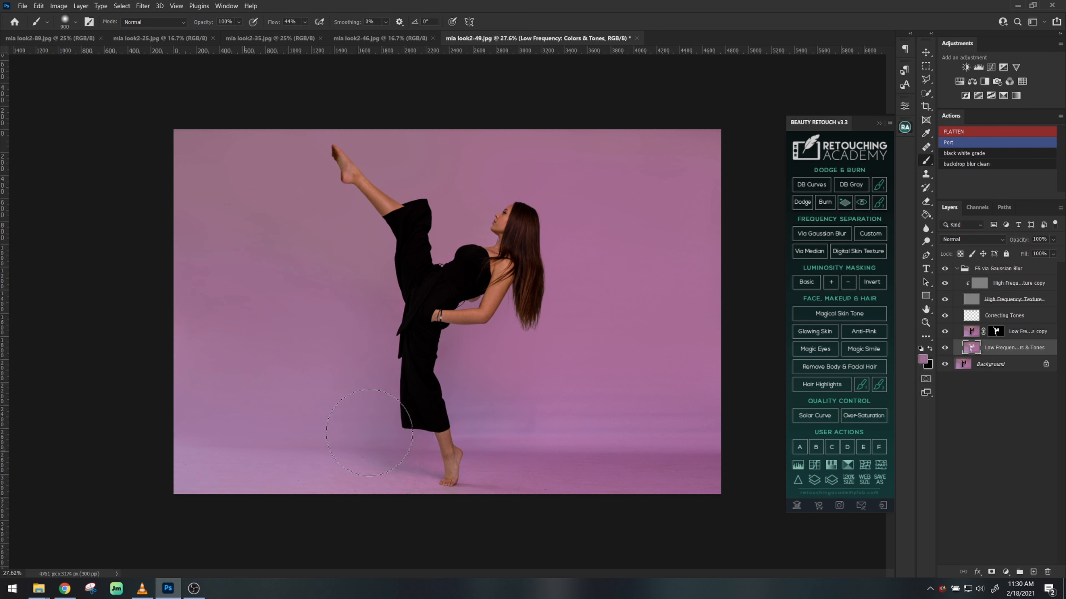
Paint over the floor band to the right of the standing foot with an 800 px brush.
key(bracketleft)
drag(492, 474, 878, 517)
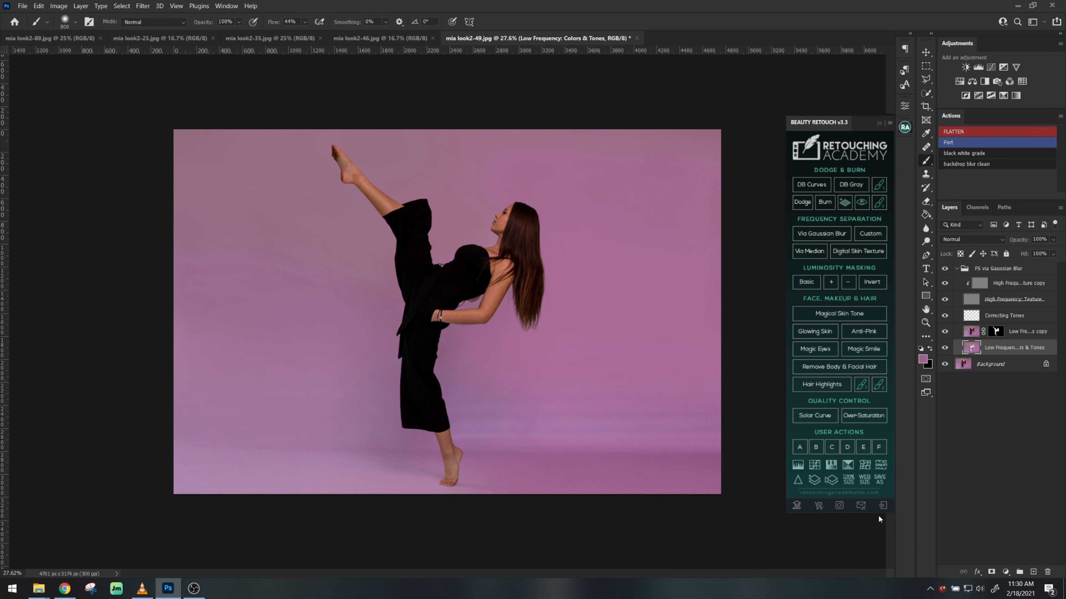
drag(570, 462, 898, 468)
Blend the lower backdrop right of the trousers with sampled pinks, reducing the brush to 600 px near the leg.
alt+click(482, 369)
mouse_move(483, 402)
mouse_down()
mouse_move(445, 383)
mouse_move(701, 400)
mouse_move(688, 438)
mouse_move(655, 437)
mouse_move(713, 371)
mouse_up()
alt+click(517, 394)
key(bracketleft)
key(bracketleft)
drag(450, 397, 459, 415)
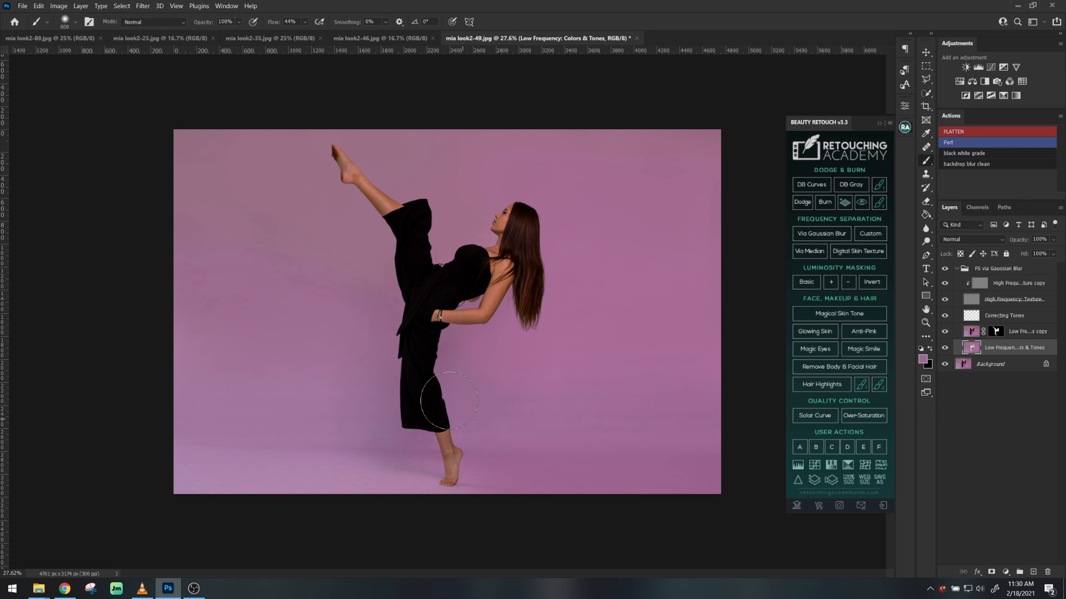
Smooth the remaining tone patches left of the model with a colour sampled beside the leg, enlarging the brush to 700 px.
key(bracketleft)
alt+click(361, 419)
mouse_move(297, 435)
mouse_down()
mouse_move(331, 436)
mouse_move(252, 445)
mouse_move(323, 462)
mouse_move(108, 422)
mouse_up()
key(bracketright)
key(bracketright)
key(bracketright)
key(bracketright)
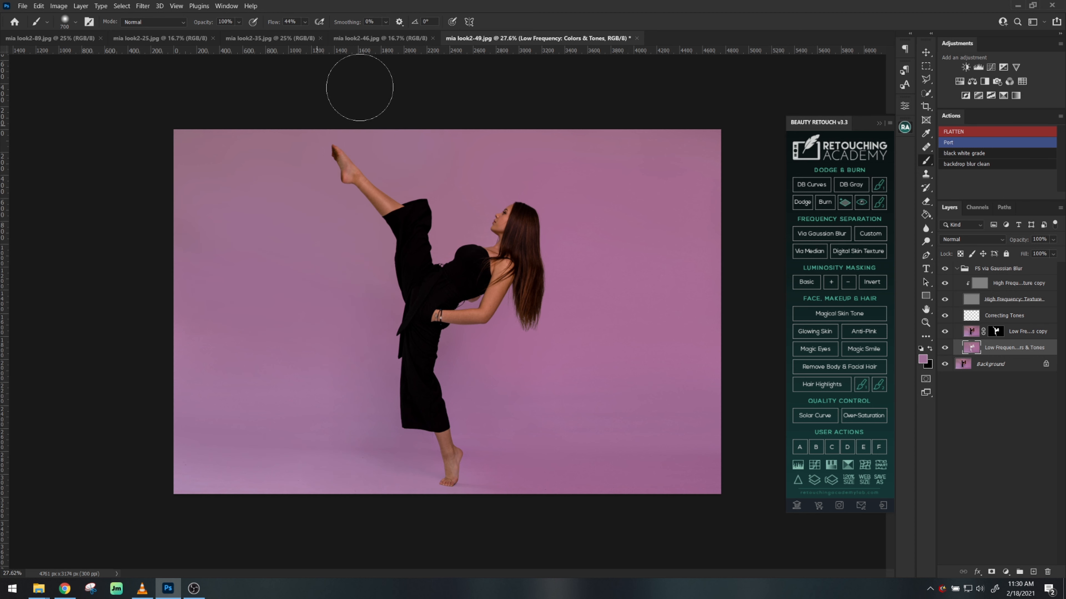
Even out the backdrop right of the model with newly sampled pinks, using a 700 px and a 900 px brush.
alt+click(493, 413)
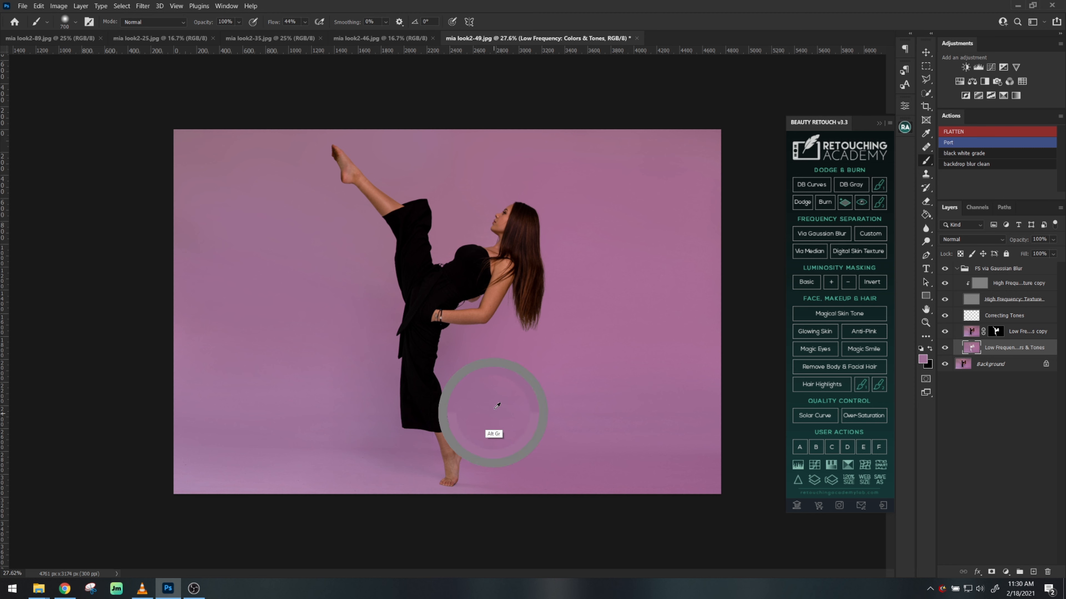
drag(639, 420, 731, 417)
alt+click(607, 350)
key(bracketright)
key(bracketright)
drag(621, 356, 677, 338)
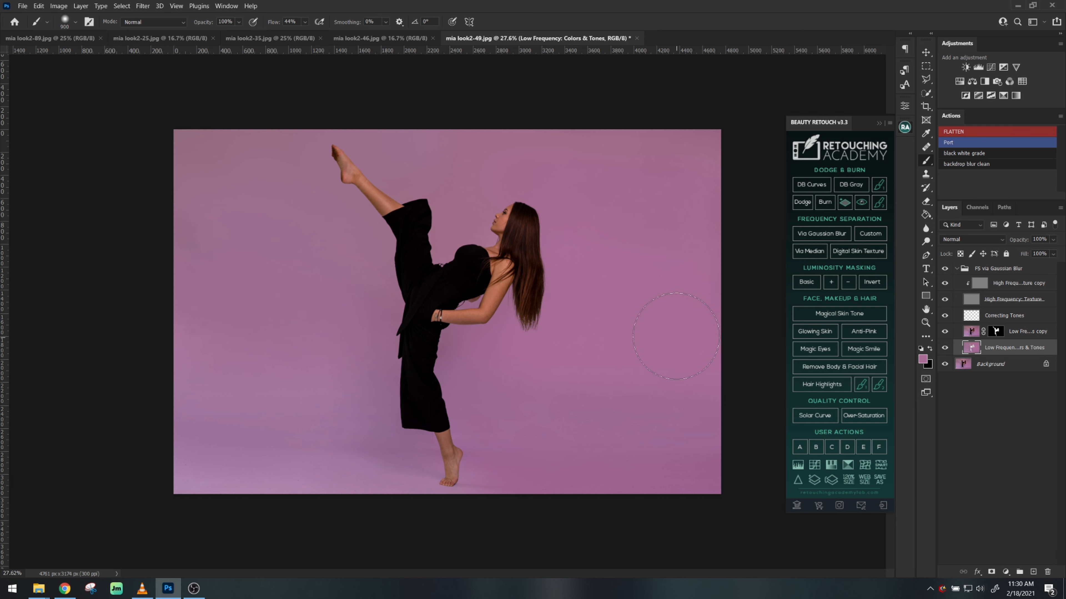
Compare the backdrop before and after by toggling the visibility of the FS via Gaussian Blur group.
key(z)
drag(485, 283, 553, 294)
key(ctrl+0)
key(b)
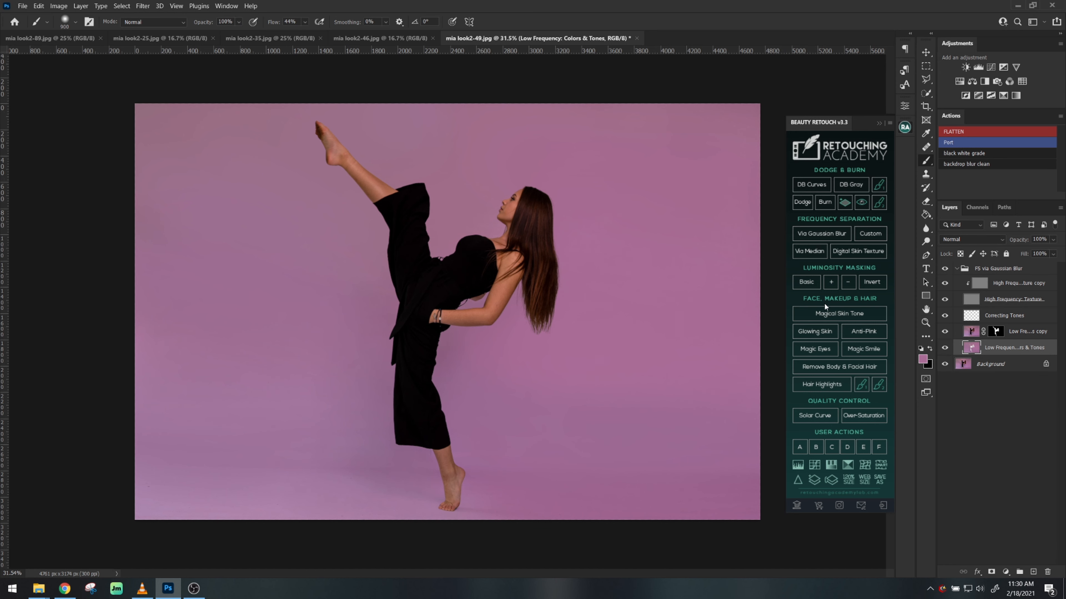
click(944, 269)
click(944, 269)
click(944, 270)
click(944, 269)
Flatten the retouched photo and run frequency separation via Gaussian Blur on it again.
click(821, 128)
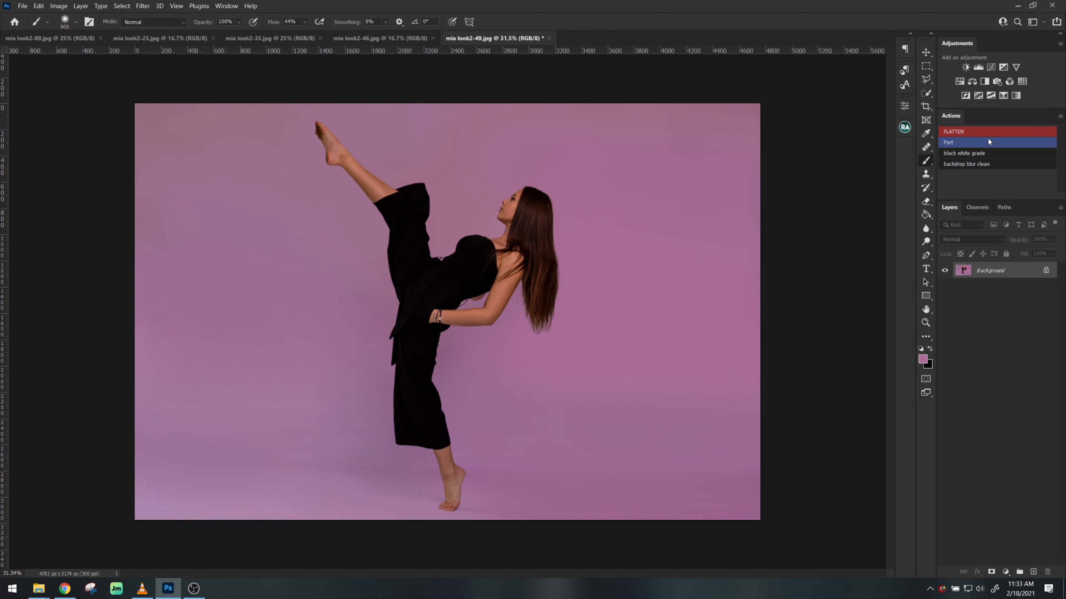
drag(546, 220, 566, 220)
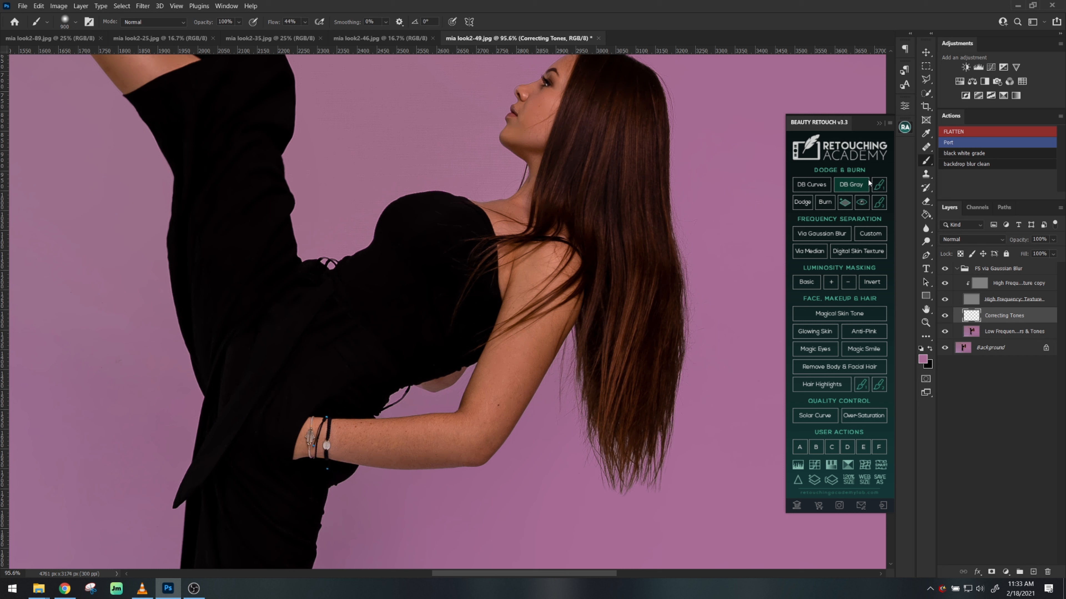
Even out the skin tones on the Correcting Tones layer with a small brush in a sampled skin colour at 31% opacity.
alt+click(524, 333)
right_click(524, 339)
click(543, 381)
drag(201, 22, 171, 23)
key(bracketleft)
key(bracketleft)
scroll(541, 294, up, 3)
key(bracketleft)
key(bracketleft)
key(bracketleft)
Heal the marks on the raised lower leg on the Low Frequency layer with a 15 px Healing Brush.
scroll(595, 388, up, 5)
scroll(578, 321, left, 5)
key(j)
key(bracketleft)
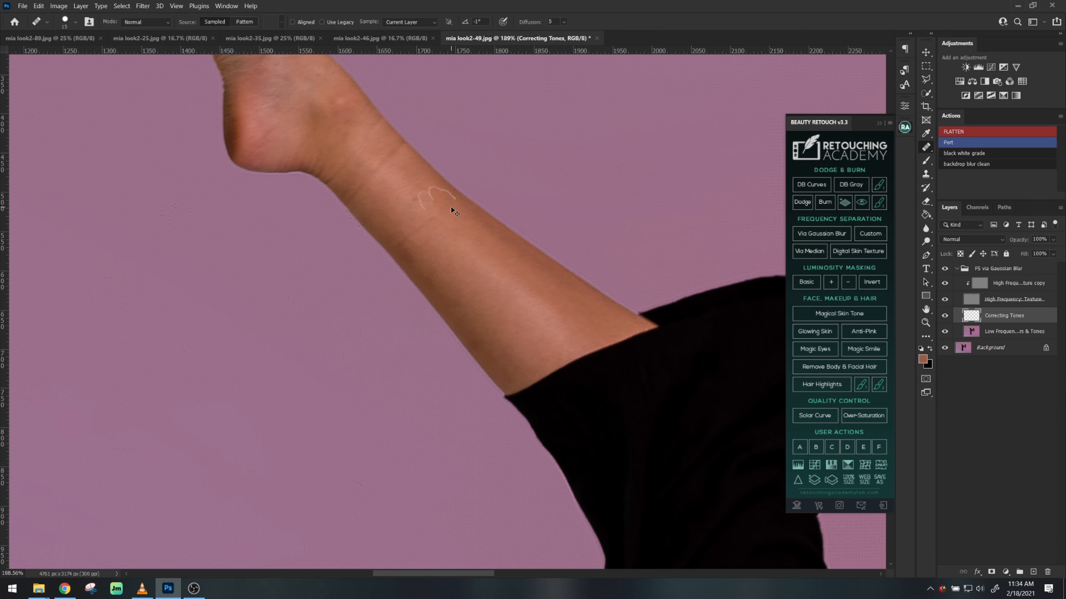
key(alt+bracketleft)
alt+click(414, 227)
key(bracketright)
key(bracketleft)
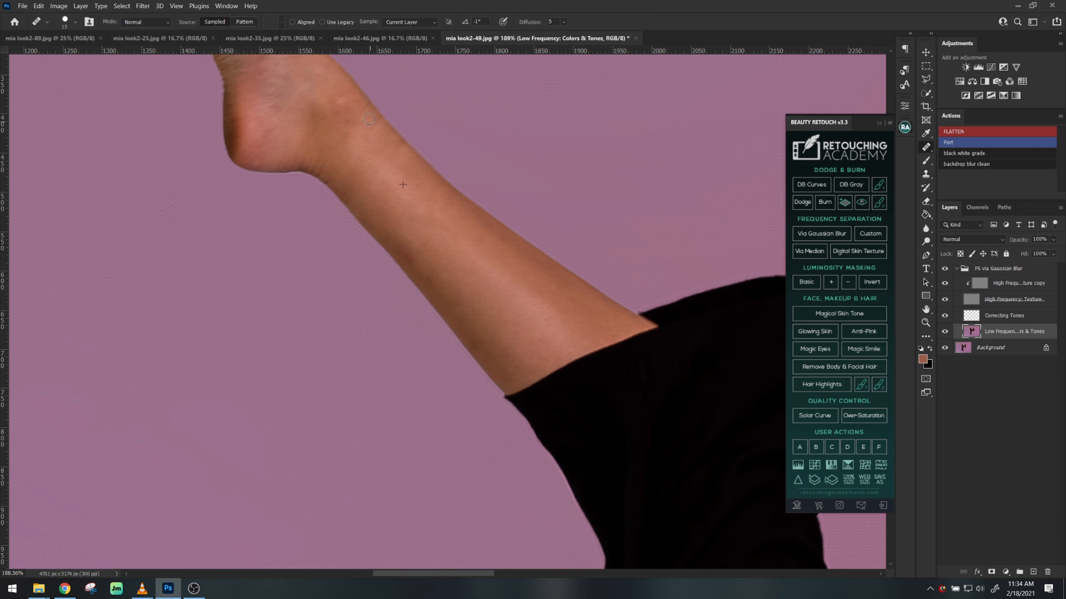
Smooth the skin patches on the standing foot on the Low Frequency layer, and return to the Brush on Correcting Tones.
scroll(395, 222, down, 10)
scroll(495, 240, right, 5)
drag(554, 159, 495, 197)
drag(531, 251, 525, 273)
drag(577, 250, 577, 265)
drag(528, 294, 527, 259)
drag(555, 357, 595, 383)
scroll(461, 293, up, 1)
key(alt+bracketright)
key(b)
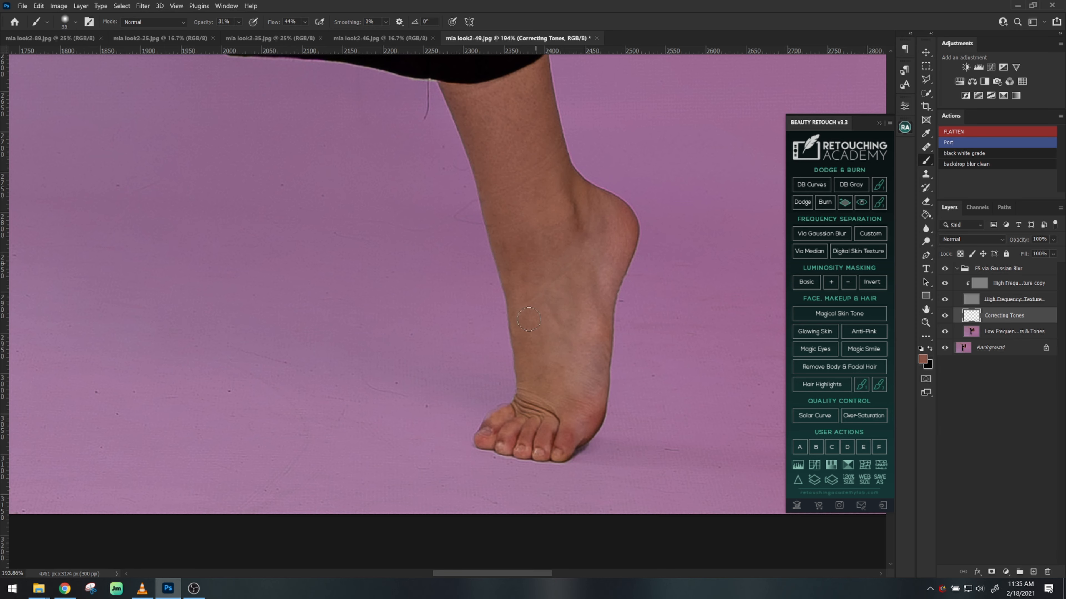
Flatten the image and add a Curves layer plus a Brightness/Contrast layer with contrast set to 10.
key(ctrl+0)
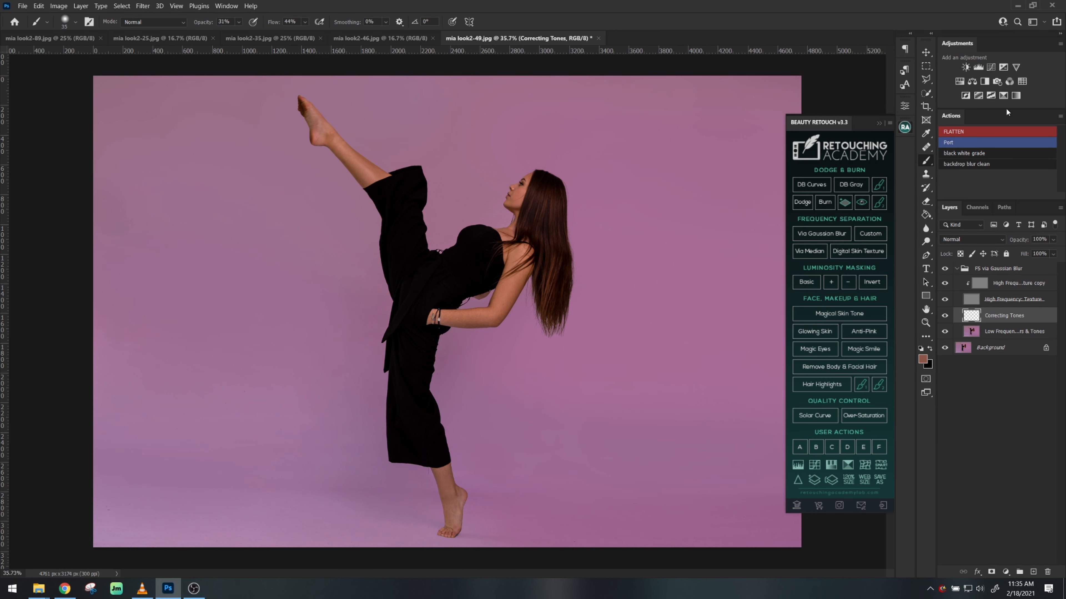
click(999, 132)
click(990, 68)
click(965, 67)
drag(797, 187, 806, 186)
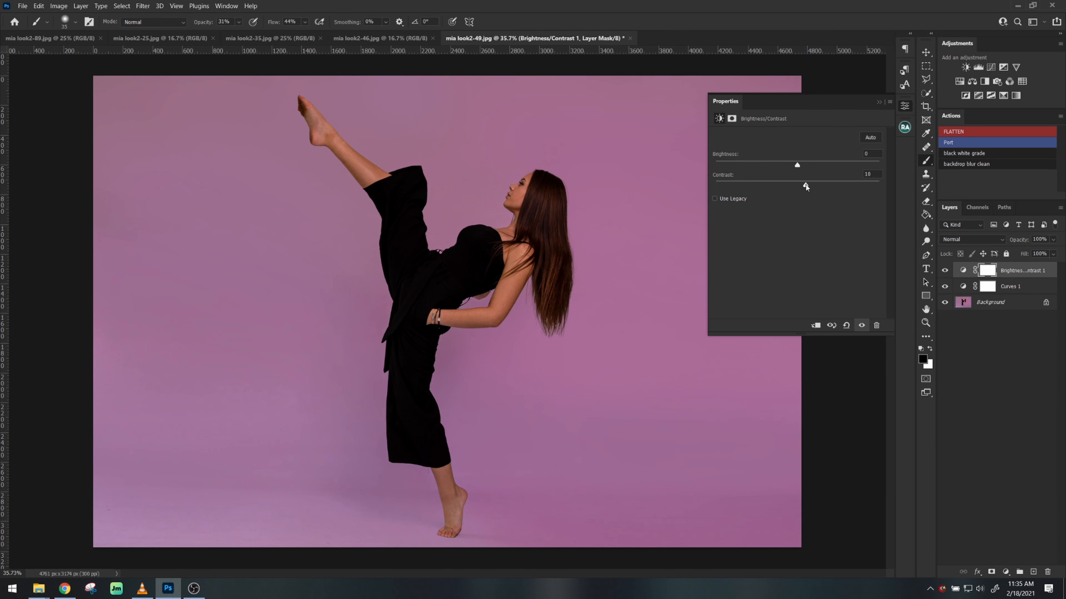
Flatten the adjustments, run the backdrop blur clean action, and flatten its result.
click(961, 132)
click(965, 164)
click(972, 133)
Create the D&B Gray layer set and shade the model's hair on its Darken layer with a soft brush.
click(905, 127)
click(851, 184)
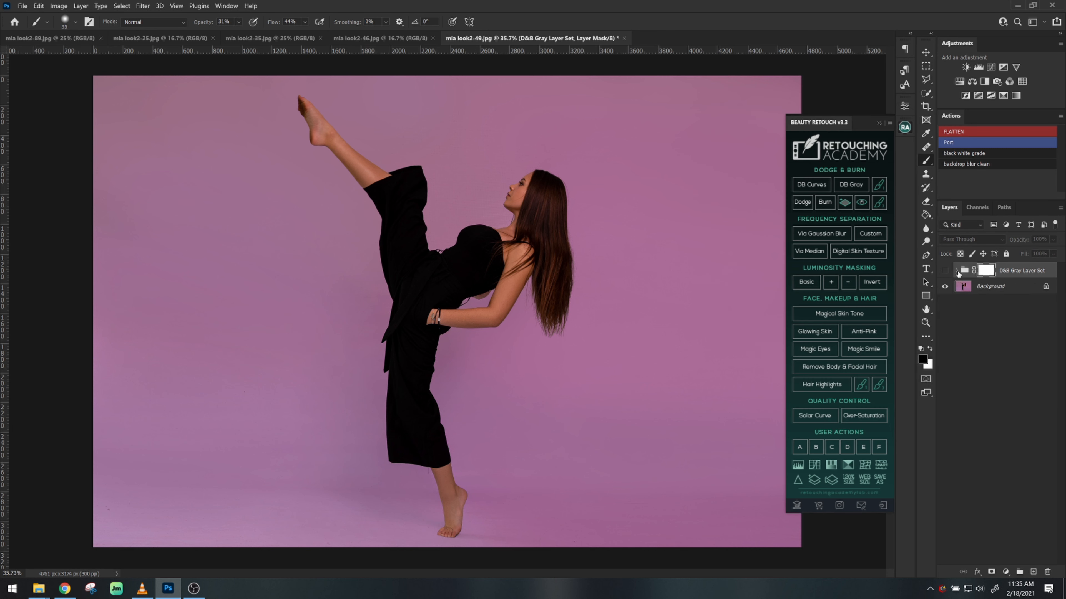
key(bracketright)
key(bracketright)
key(bracketright)
key(bracketright)
key(bracketright)
key(x)
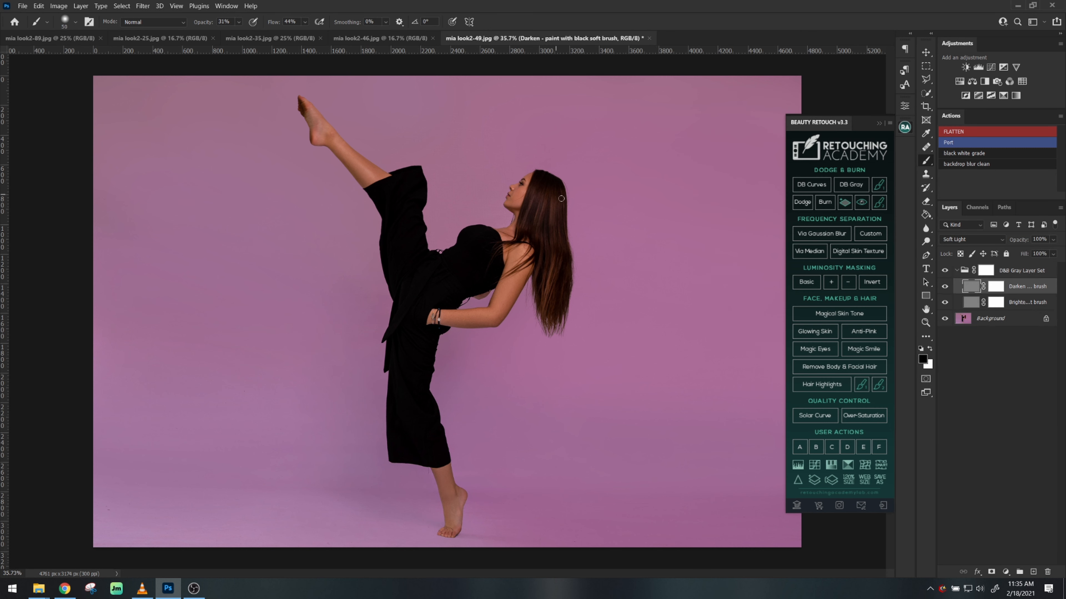
Dodge and burn the model's face on the Darken layer with a 35 px brush, swapping to white for the highlights.
scroll(561, 198, up, 5)
key(bracketleft)
key(bracketleft)
key(bracketleft)
key(x)
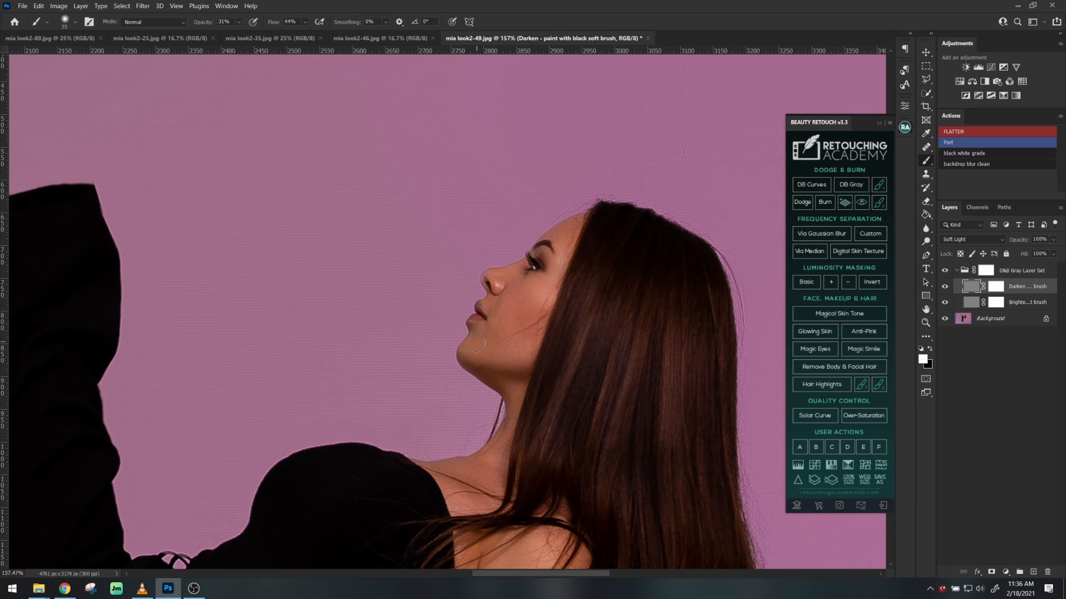
Dodge and burn the model's arm and raised leg, alternating black and white with a gradually enlarged brush.
scroll(475, 344, down, 6)
key(bracketright)
key(bracketright)
key(x)
key(x)
key(x)
drag(484, 318, 666, 456)
key(bracketright)
key(bracketright)
key(bracketright)
key(x)
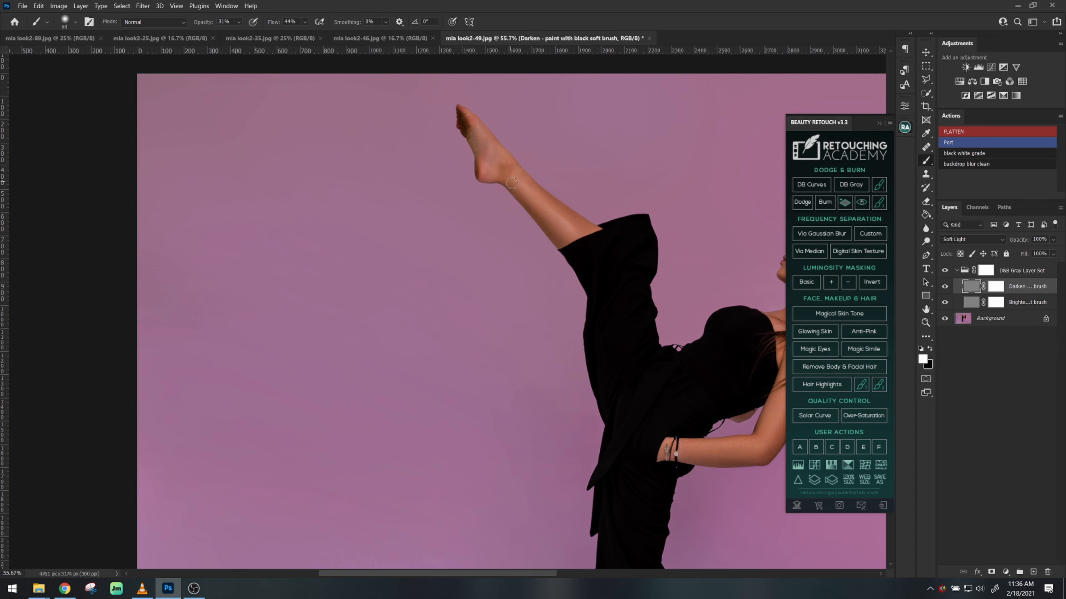
Shape the light and shadow on the standing leg and foot with a 70 px brush, swapping to black.
scroll(512, 183, down, 8)
scroll(511, 182, right, 2)
key(bracketleft)
key(bracketleft)
key(x)
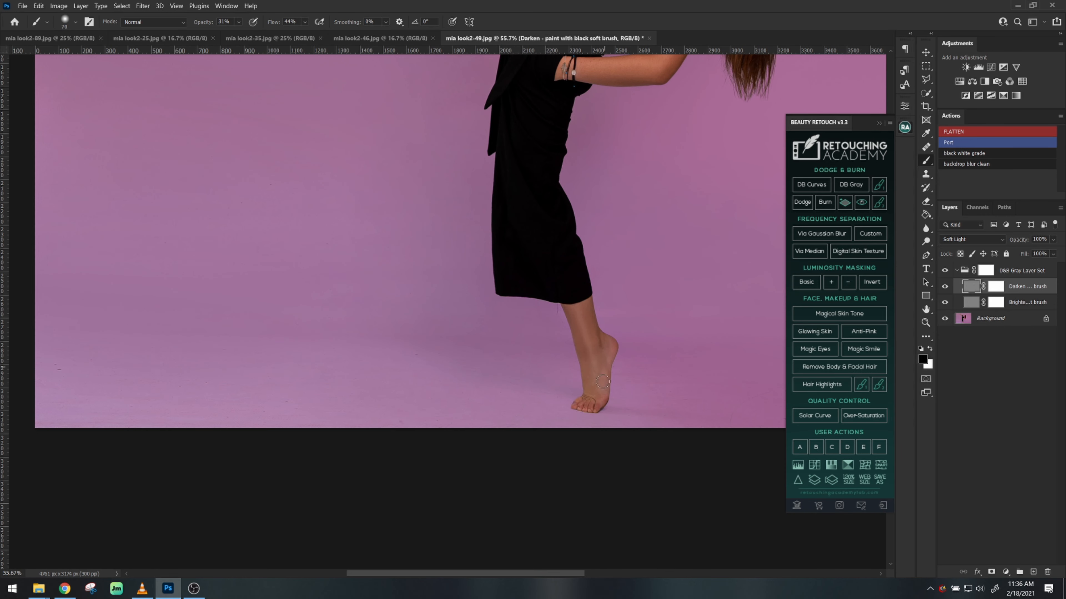
Flatten the dodge and burn layers and save the finished photo with Save As.
click(961, 132)
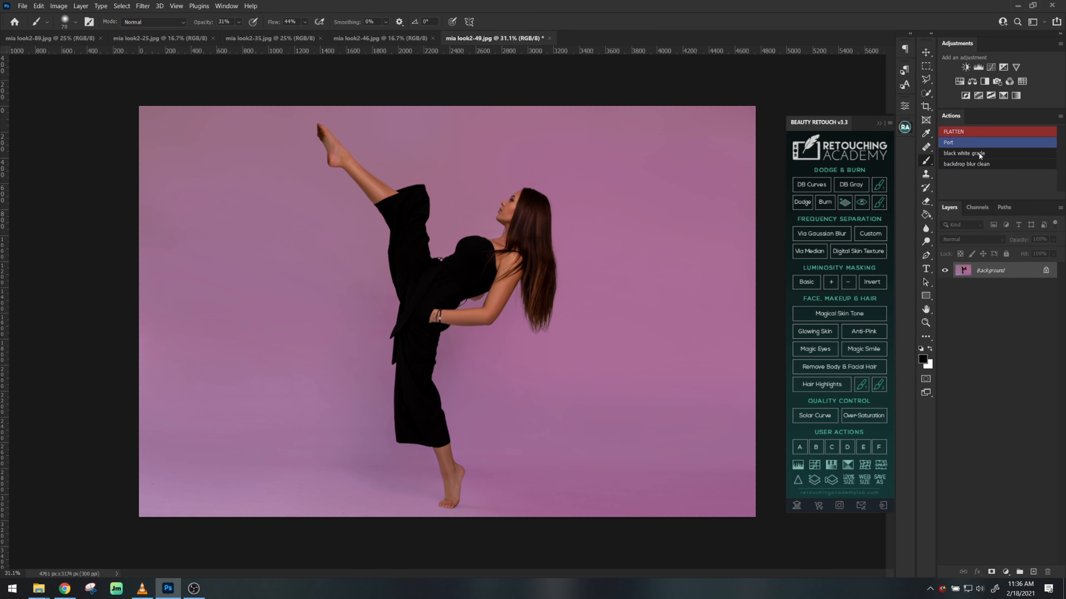
key(ctrl+shift+s)
key(Return)
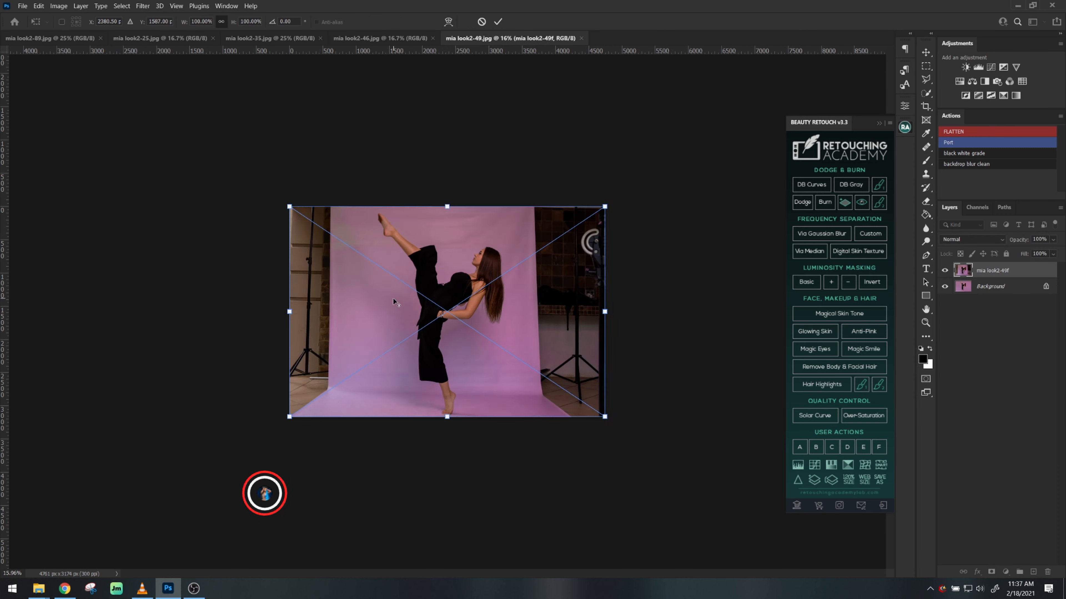
Commit the placed original mia look2-49f and extend the canvas to the left with Crop for a side-by-side before-and-after view.
key(Return)
key(c)
right_click(357, 306)
click(380, 311)
drag(289, 311, 131, 309)
click(544, 21)
click(879, 123)
scroll(674, 249, up, 3)
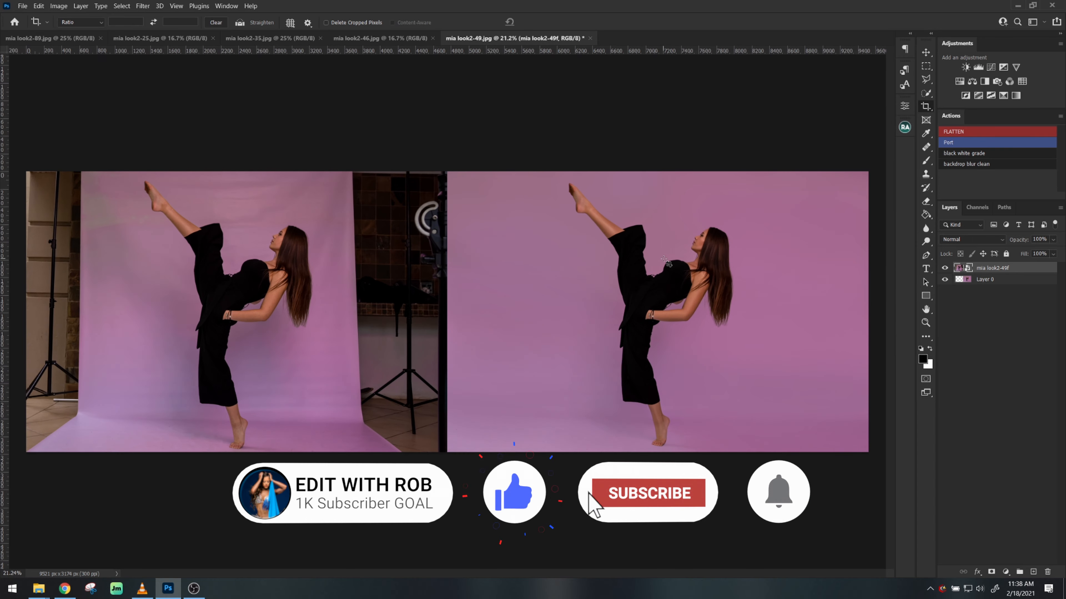
scroll(666, 256, down, 1)
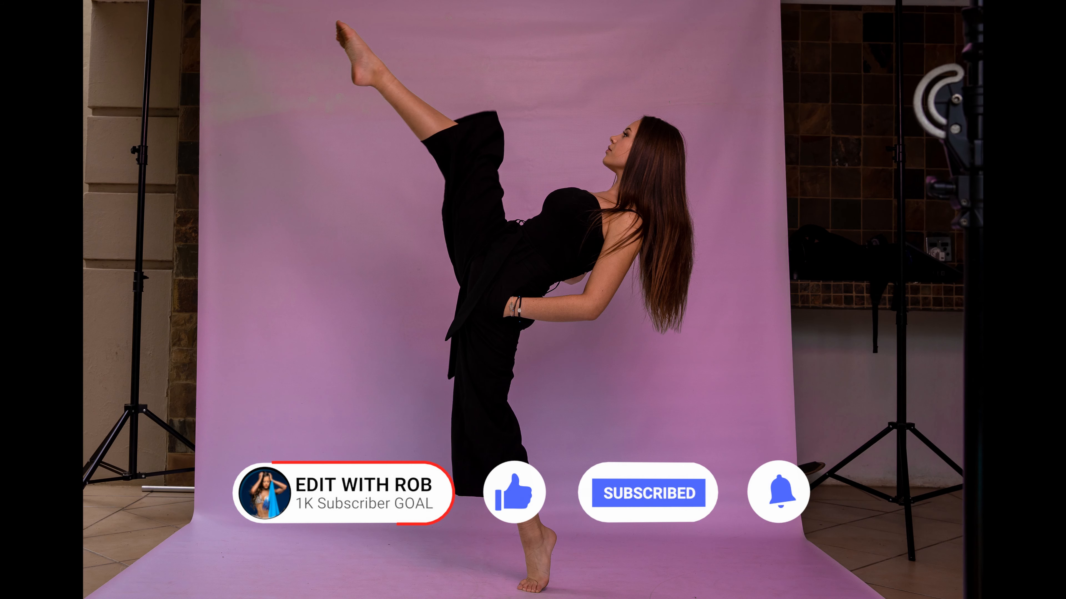